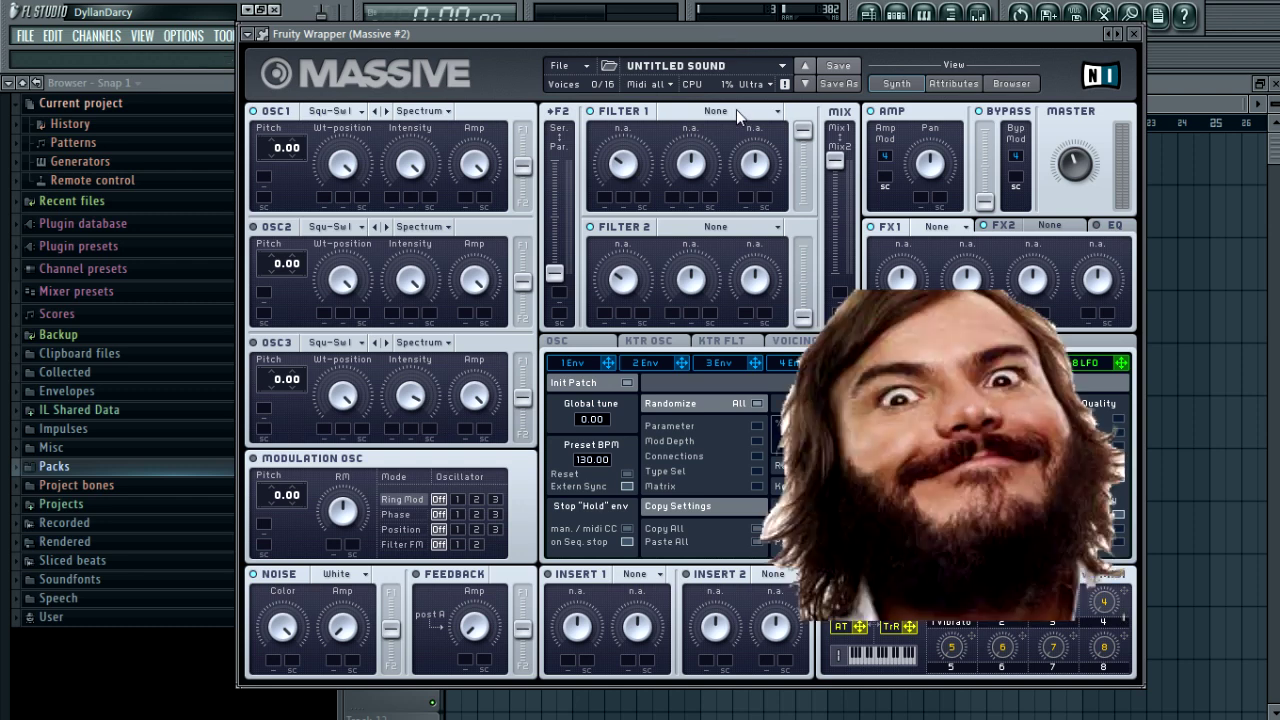
Load the Duckorgan wavetable into oscillator 1 and pitch it down to -12.00
left_click(340, 111)
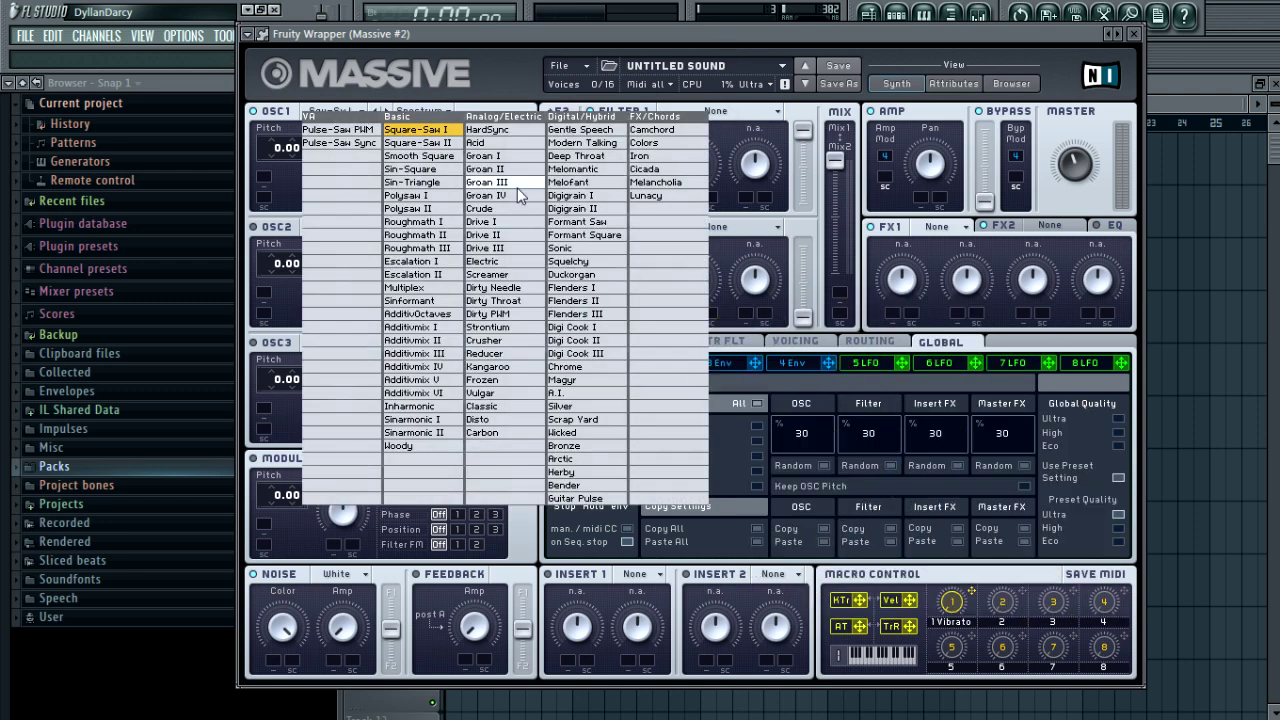
left_click(600, 280)
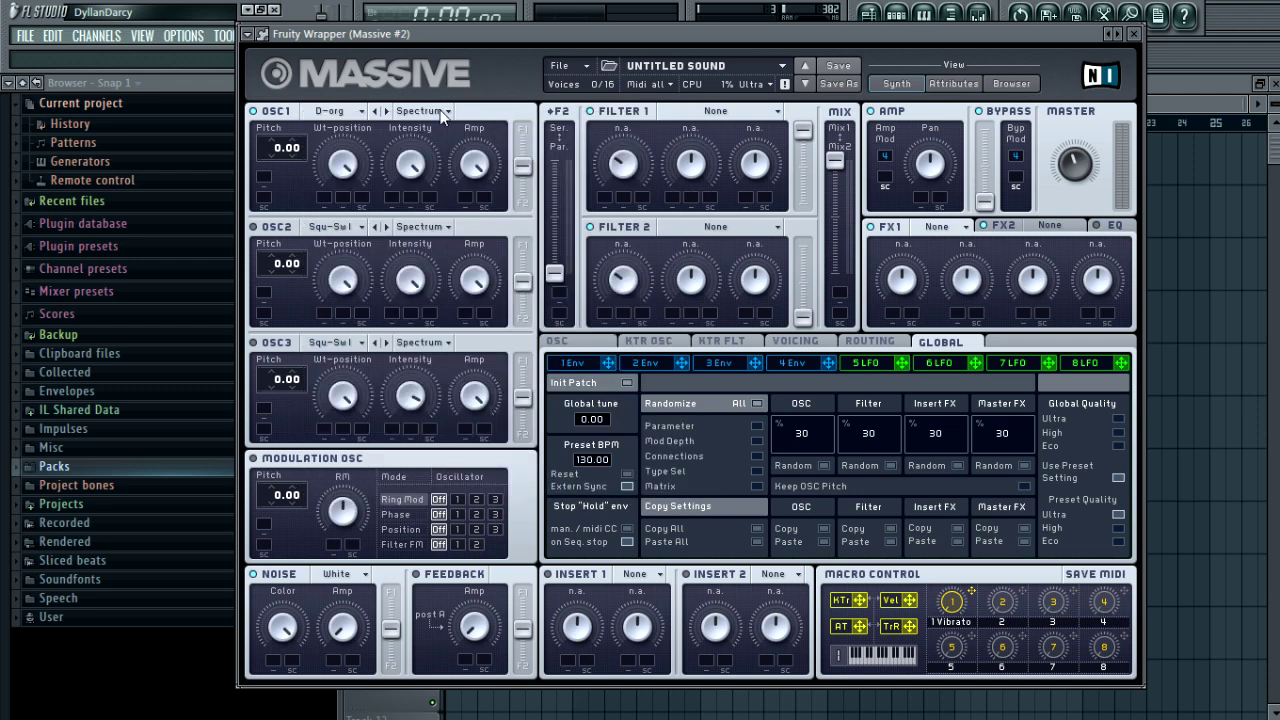
left_click_drag(277, 147, 277, 171)
Nudge oscillator 1's wavetable position slightly lower and set its mode to Bend -/+
left_click(342, 190)
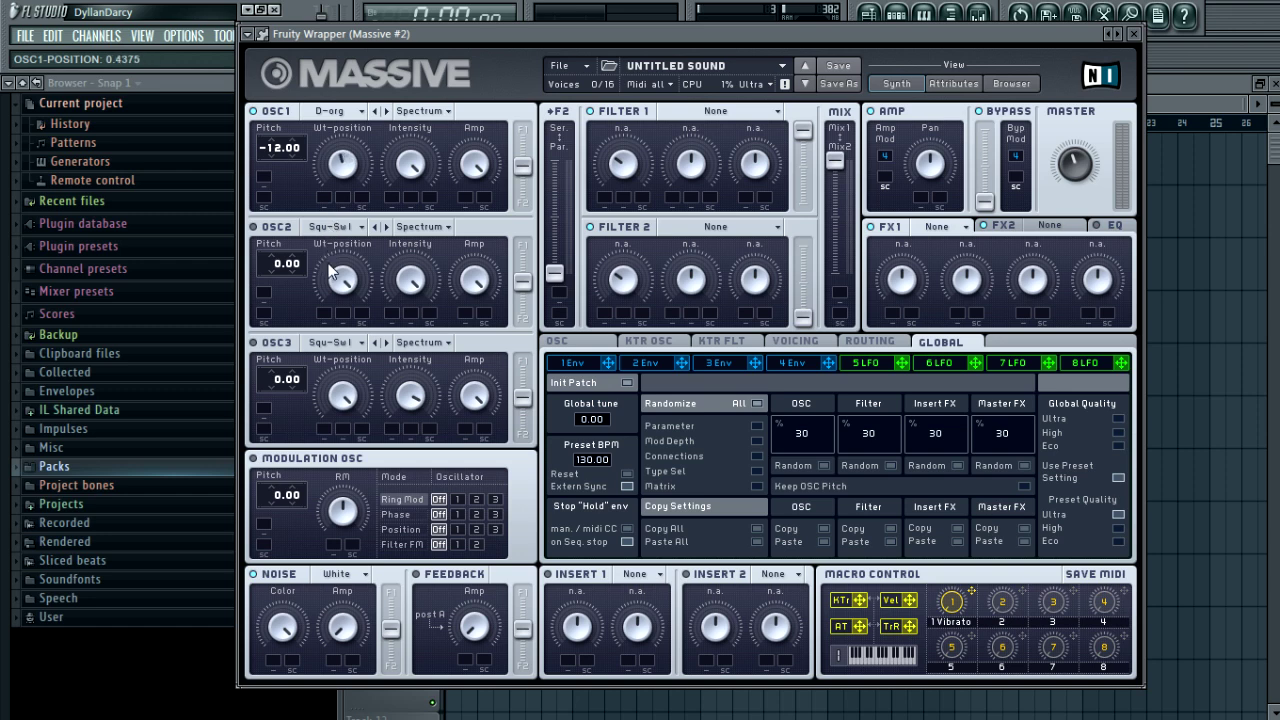
left_click_drag(339, 185, 339, 189)
left_click(420, 111)
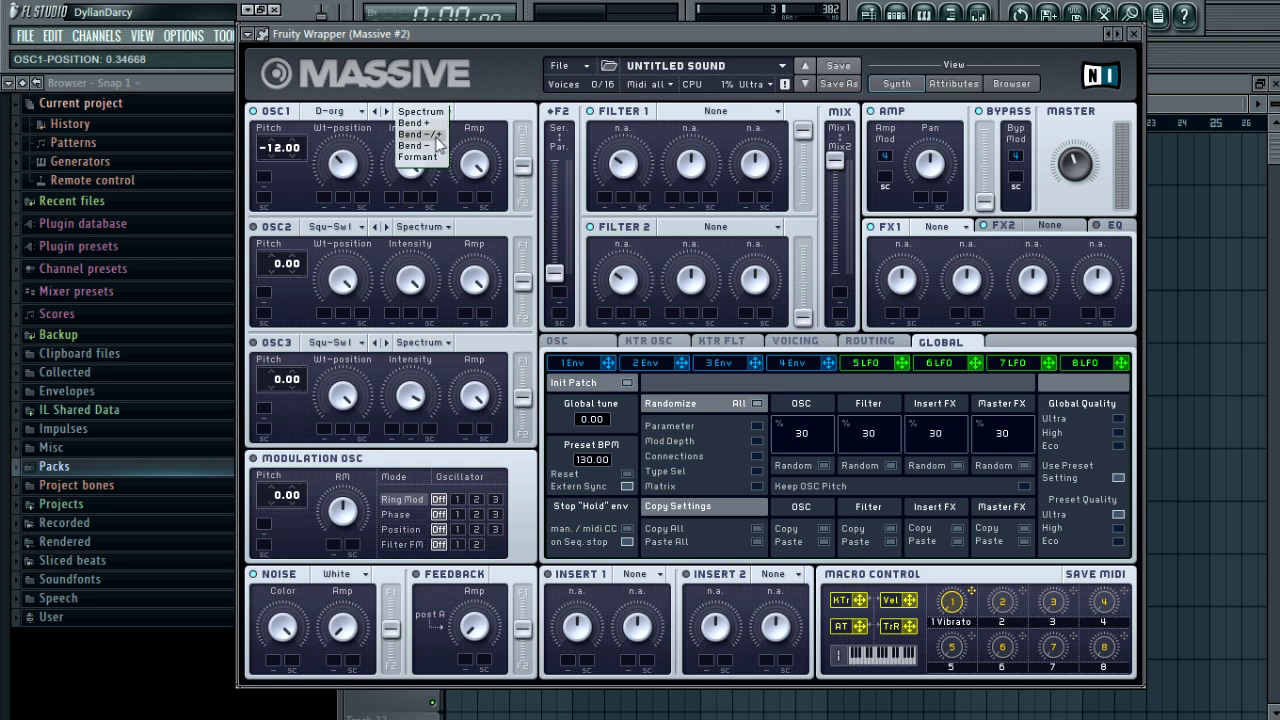
left_click(437, 139)
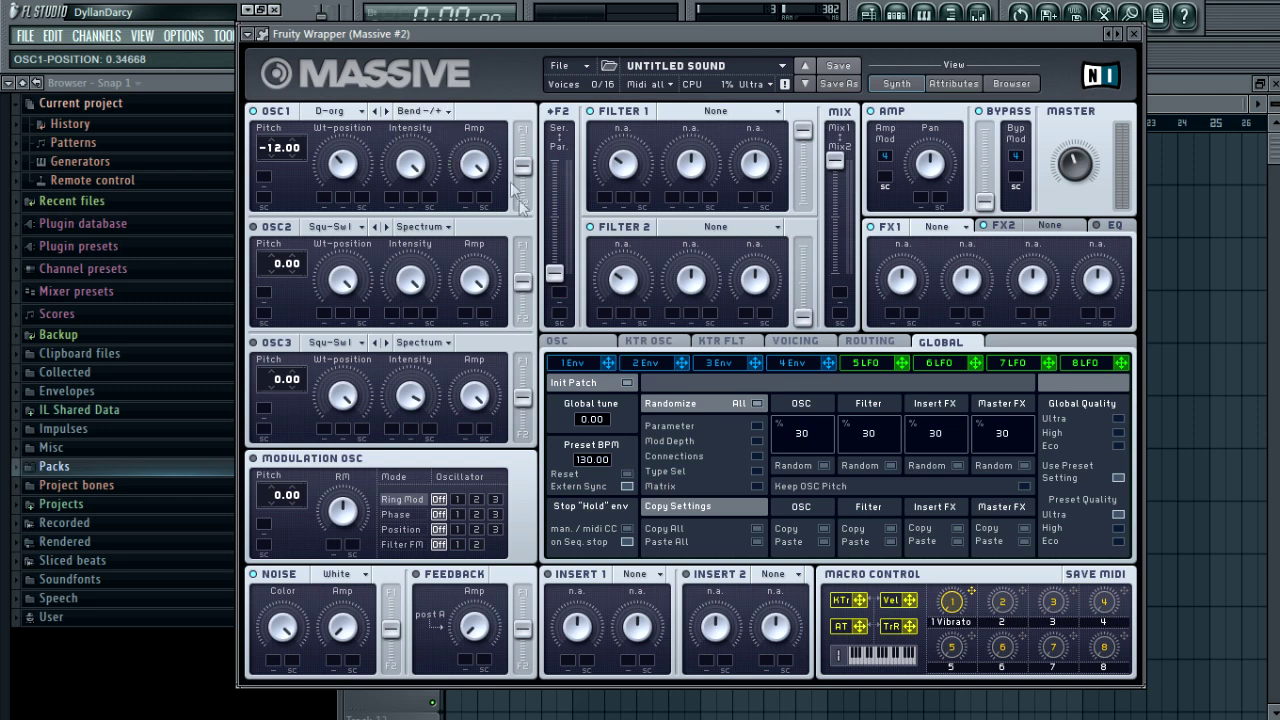
left_click(422, 112)
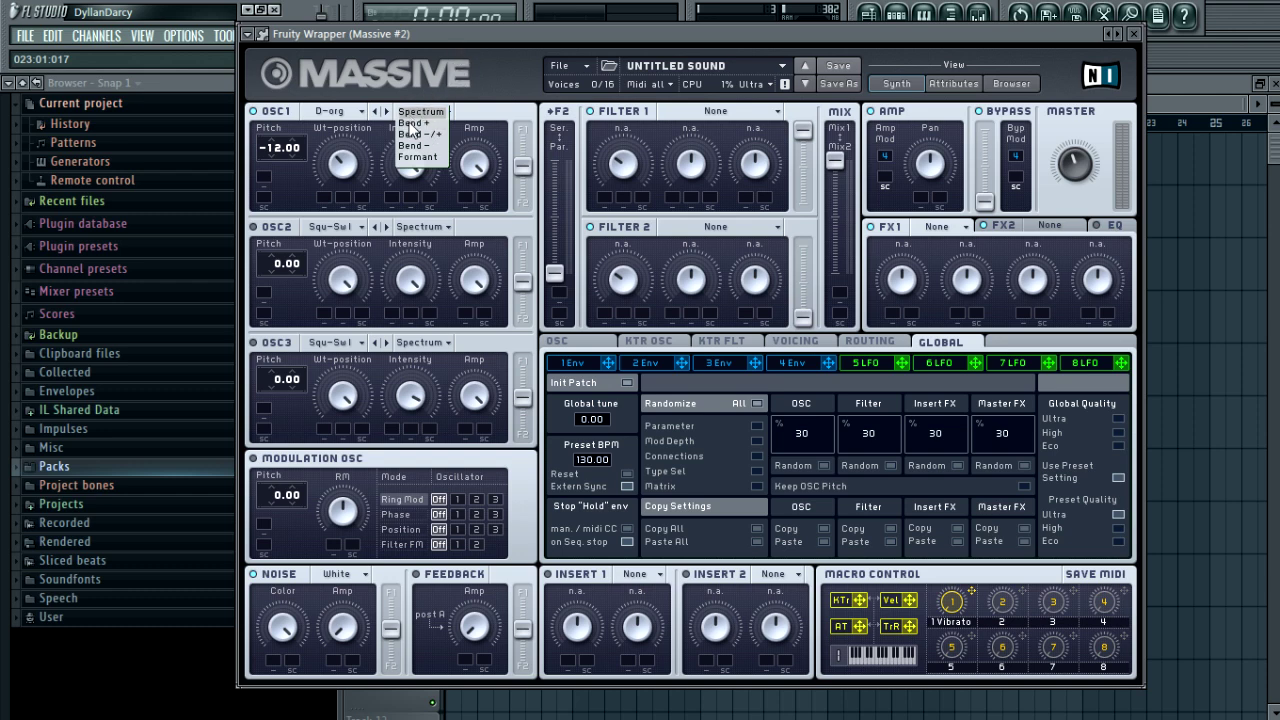
left_click(444, 112)
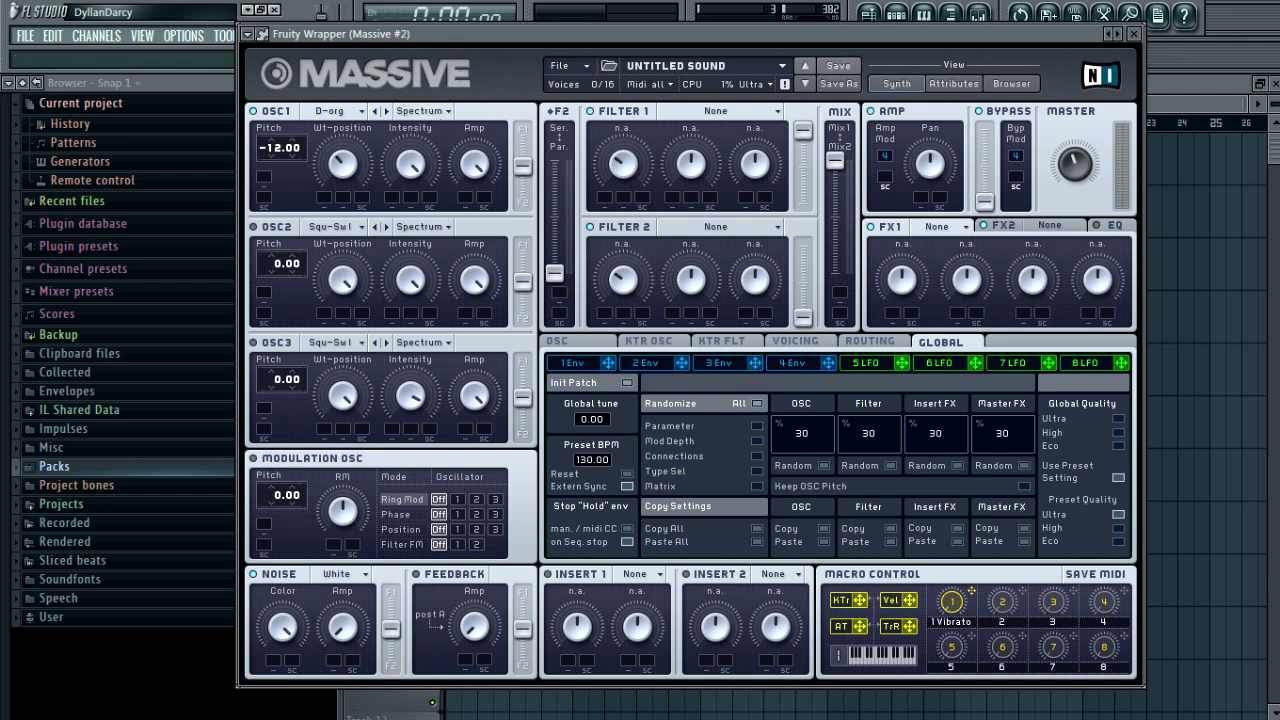
left_click(428, 113)
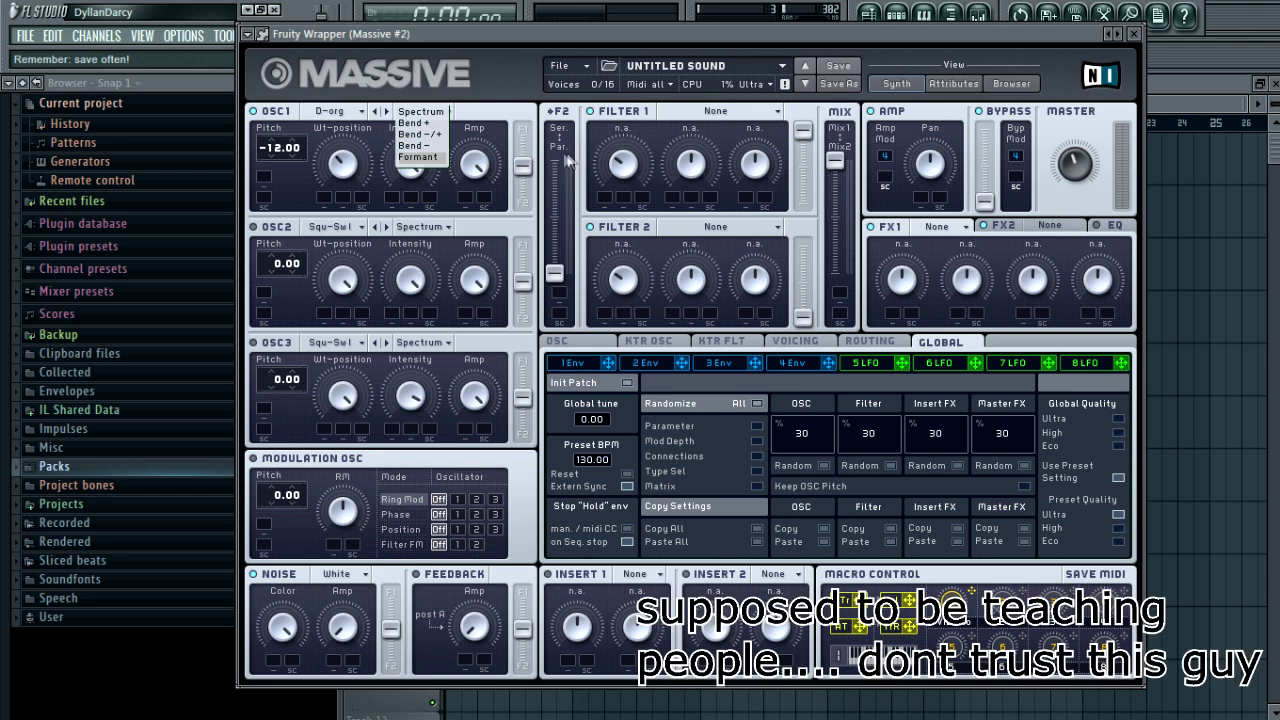
left_click(420, 134)
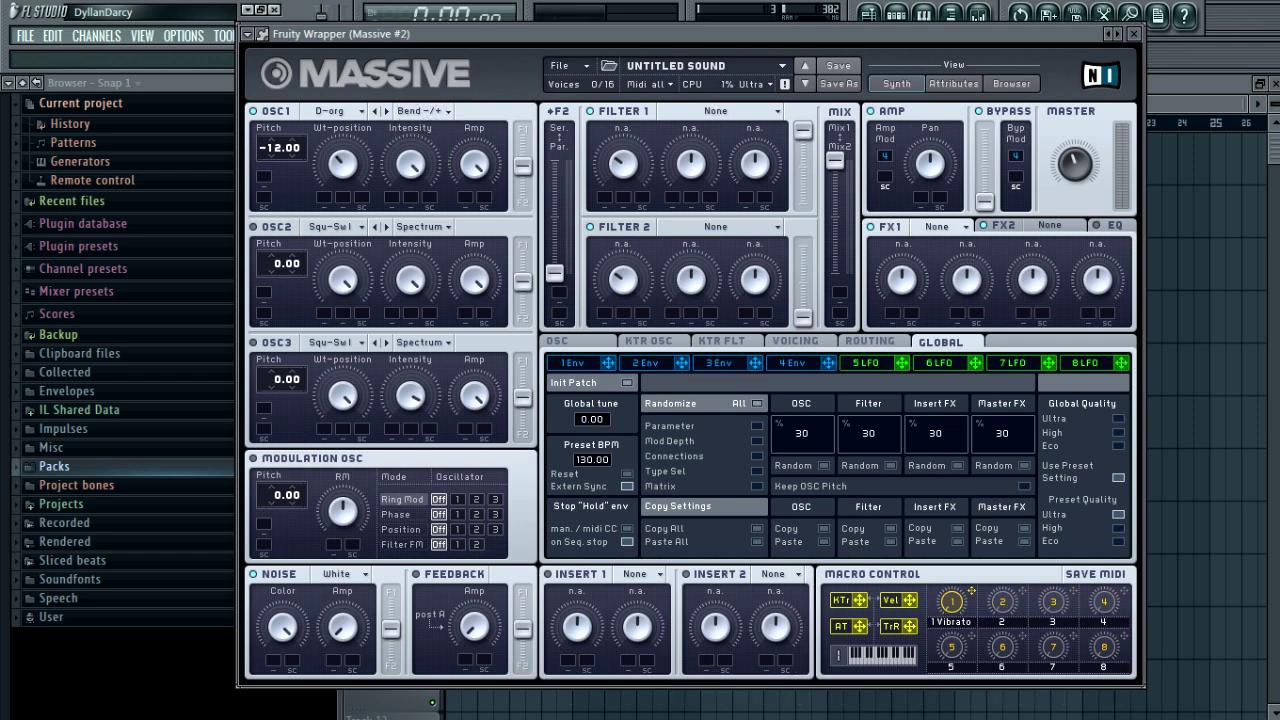
left_click(320, 228)
Load Sin-Square into oscillator 2, pitch it to -24.00, and turn its Amp down
left_click(318, 232)
left_click(362, 227)
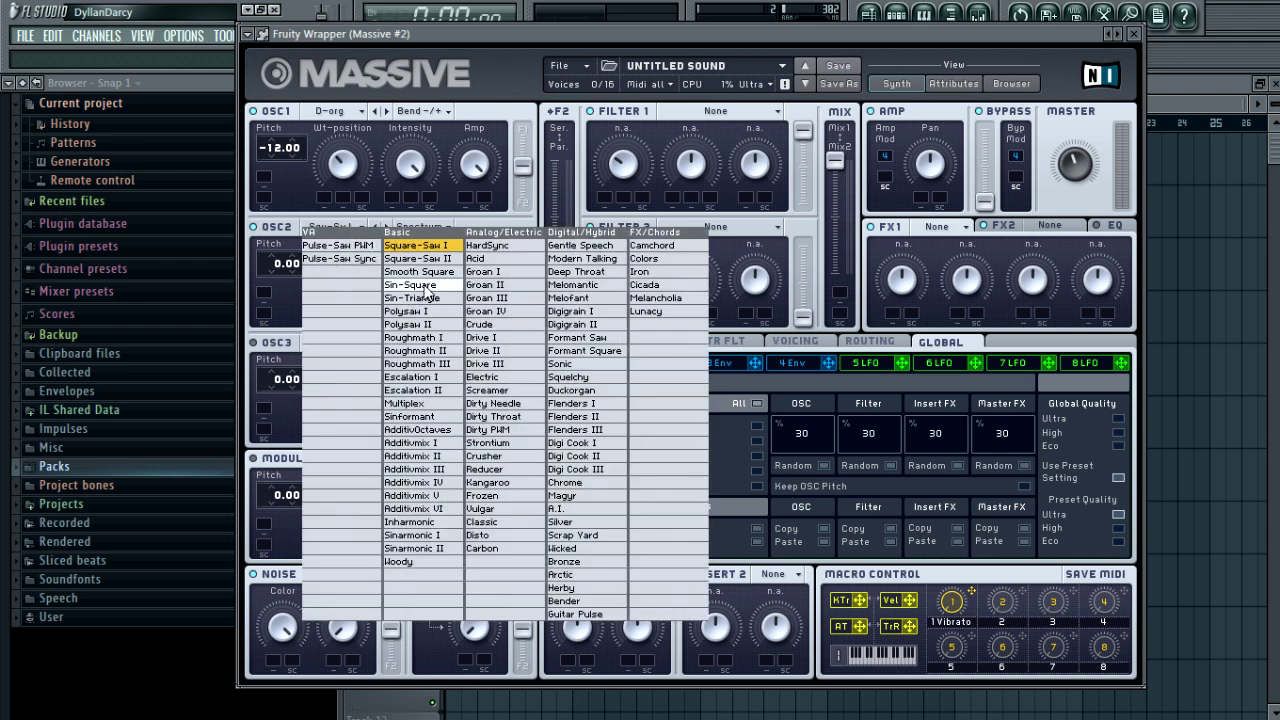
left_click(425, 287)
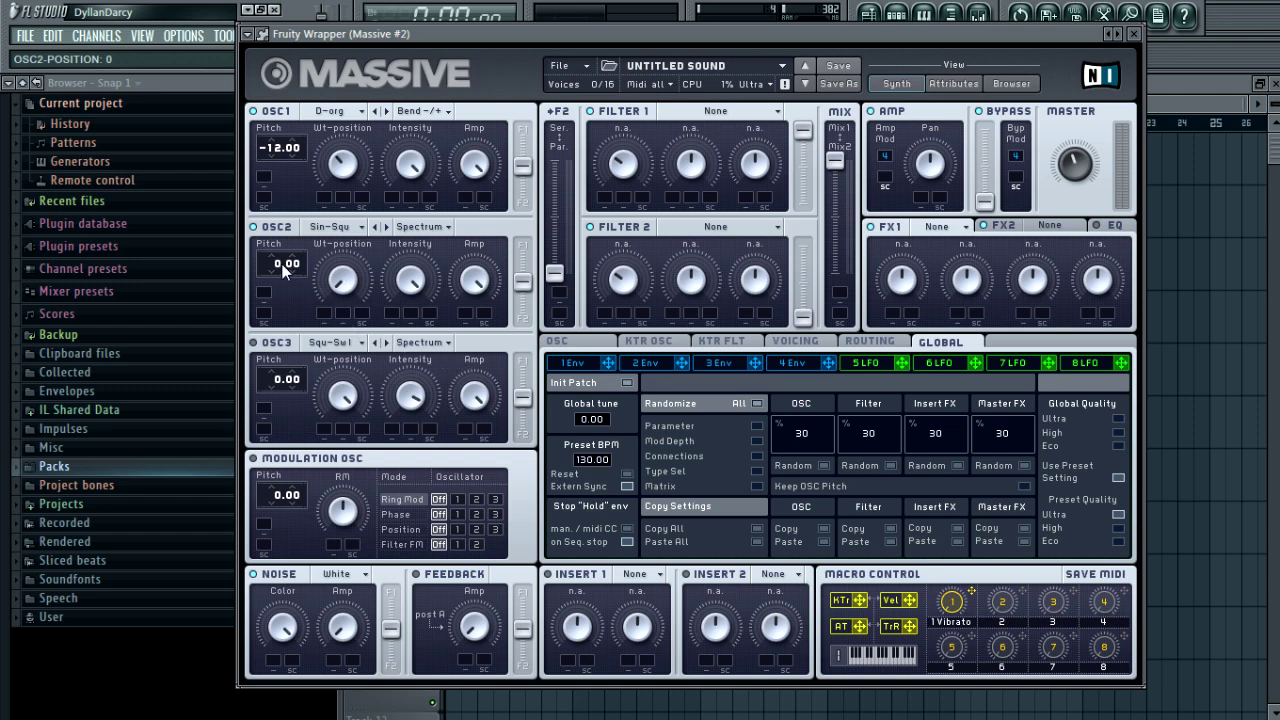
left_click_drag(284, 268, 268, 310)
mouse_move(476, 282)
left_mouse_down()
mouse_move(478, 355)
mouse_move(478, 307)
left_mouse_up()
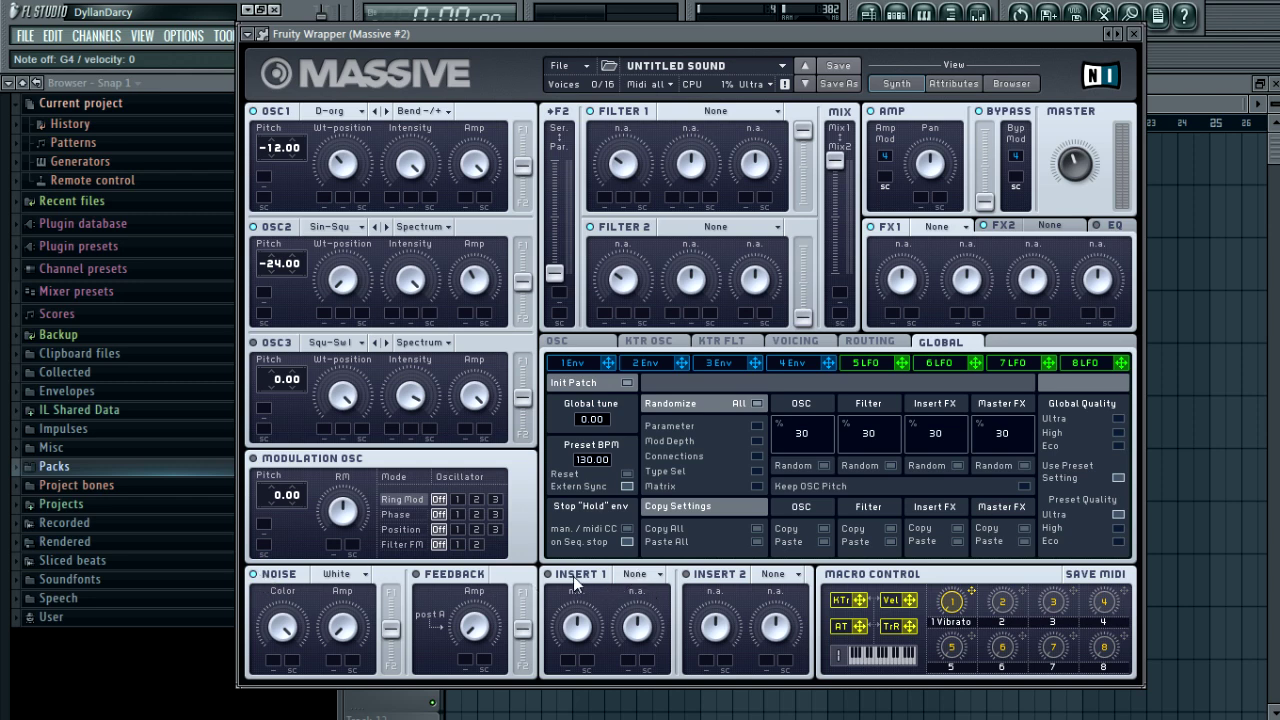
Put a Hardclipper on insert 1 and adjust its dry/wet mix
left_click(636, 574)
left_click(644, 665)
left_click_drag(597, 655, 662, 617)
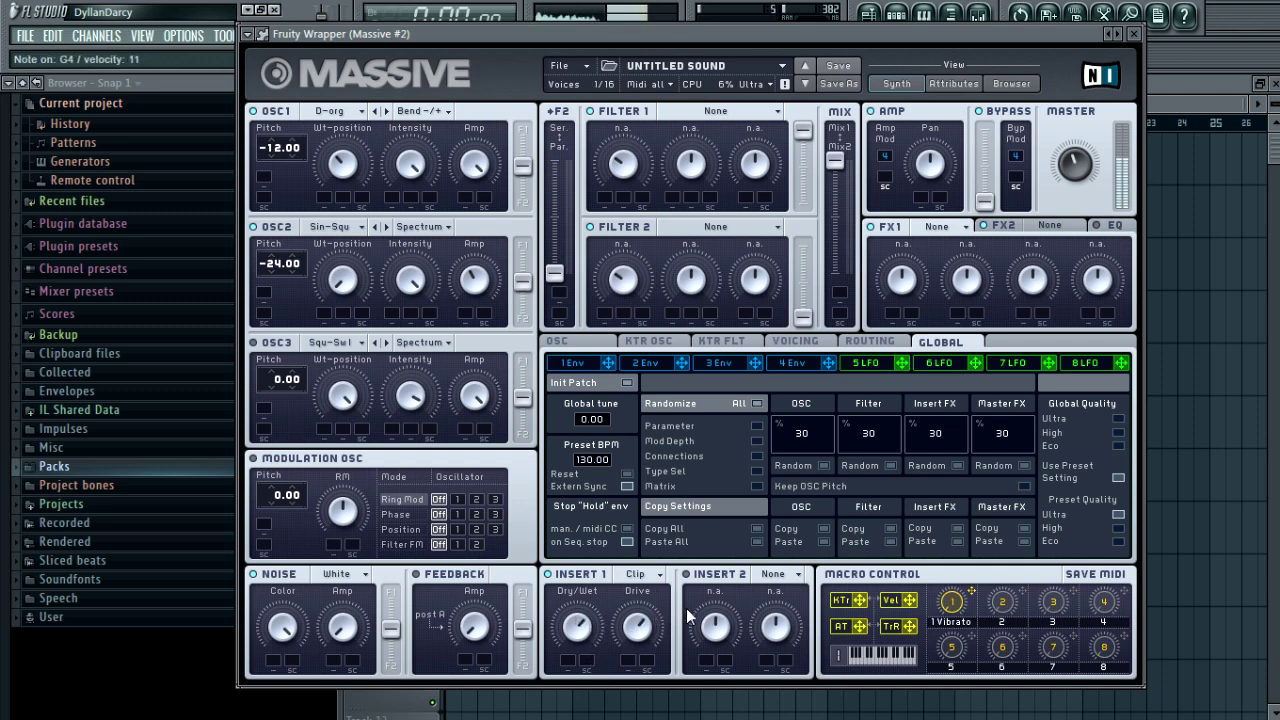
Put a Sine Shaper on insert 2 and raise its Drive
left_click(768, 577)
left_click(790, 642)
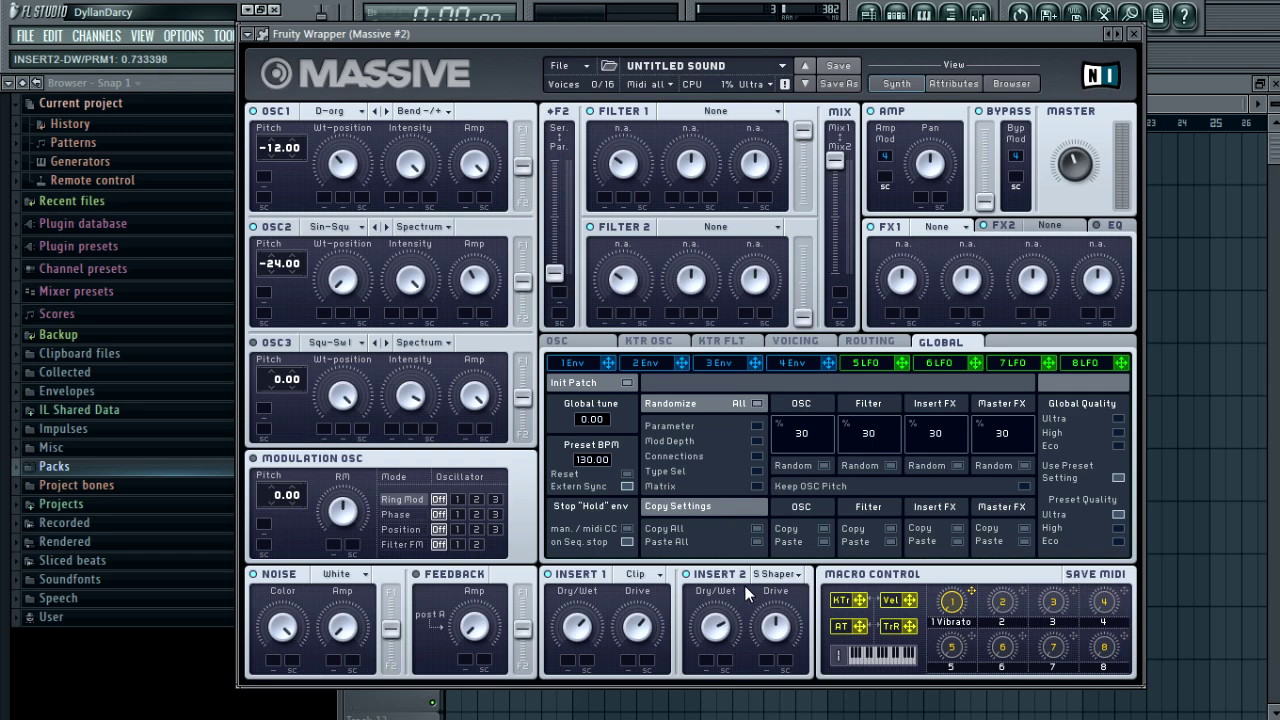
left_click_drag(776, 628, 790, 593)
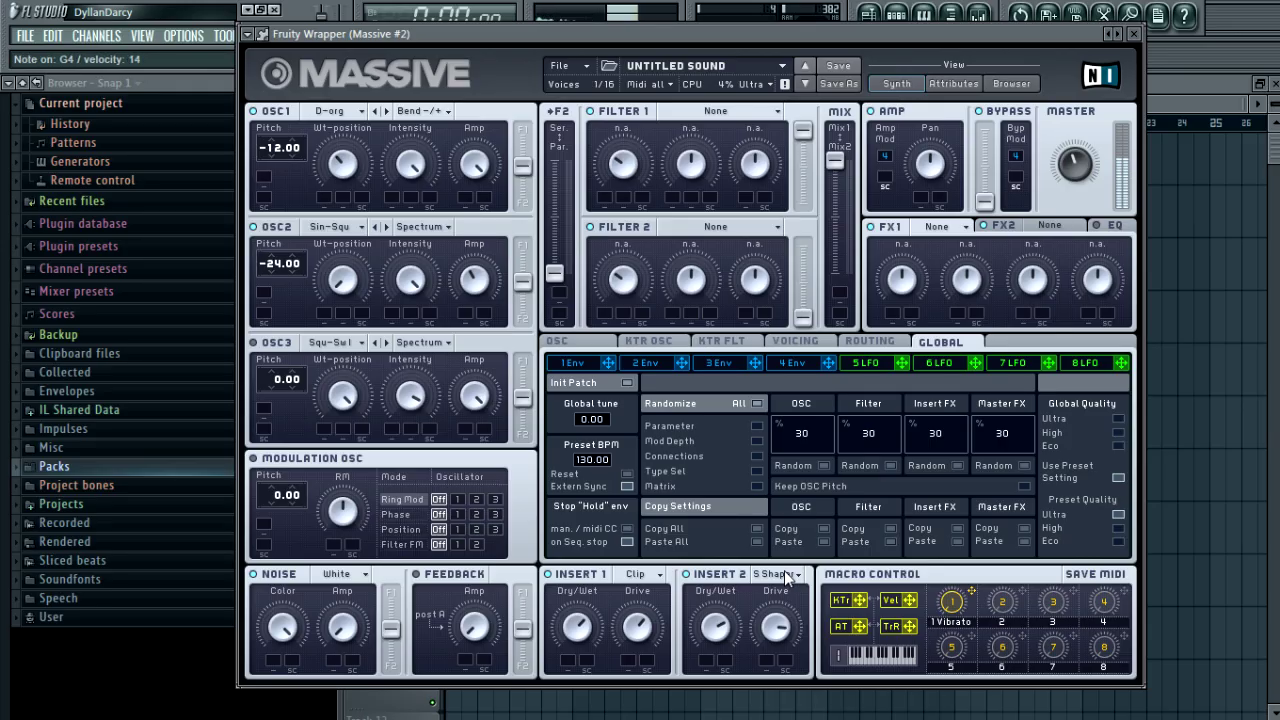
left_click(950, 226)
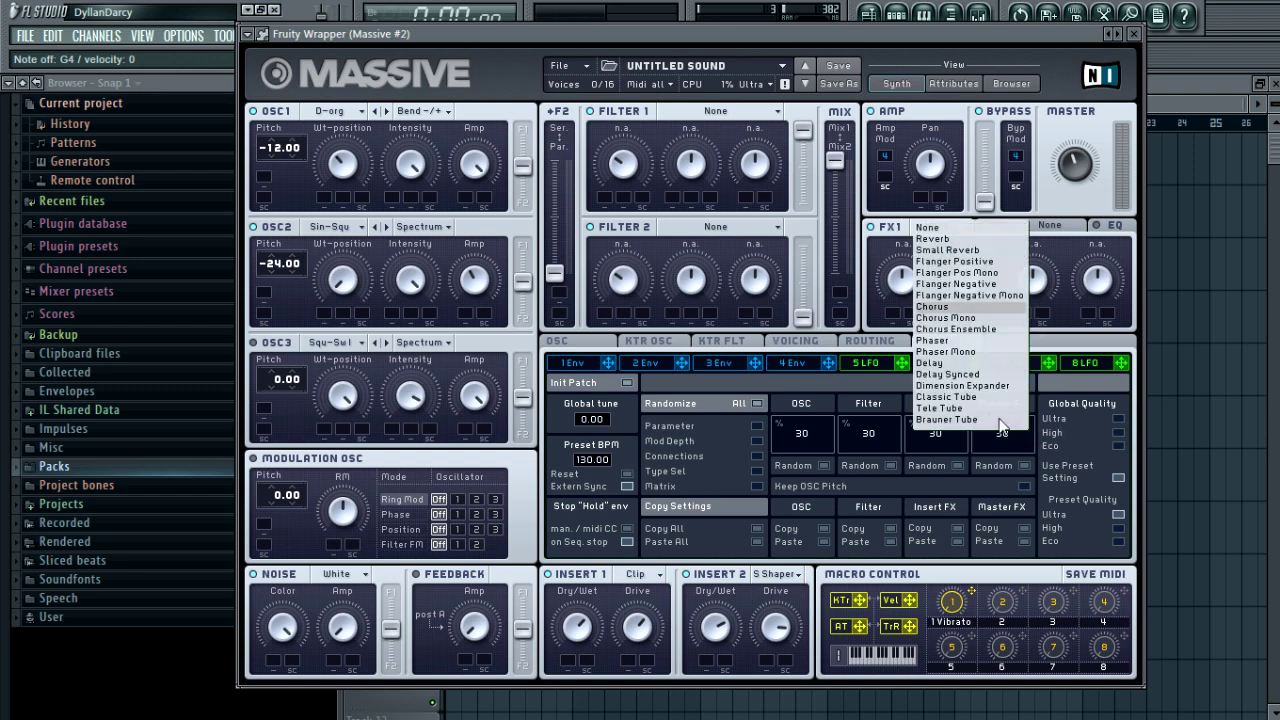
Load Classic Tube into FX1 and raise its dry/wet mix
left_click(890, 300)
left_click(950, 228)
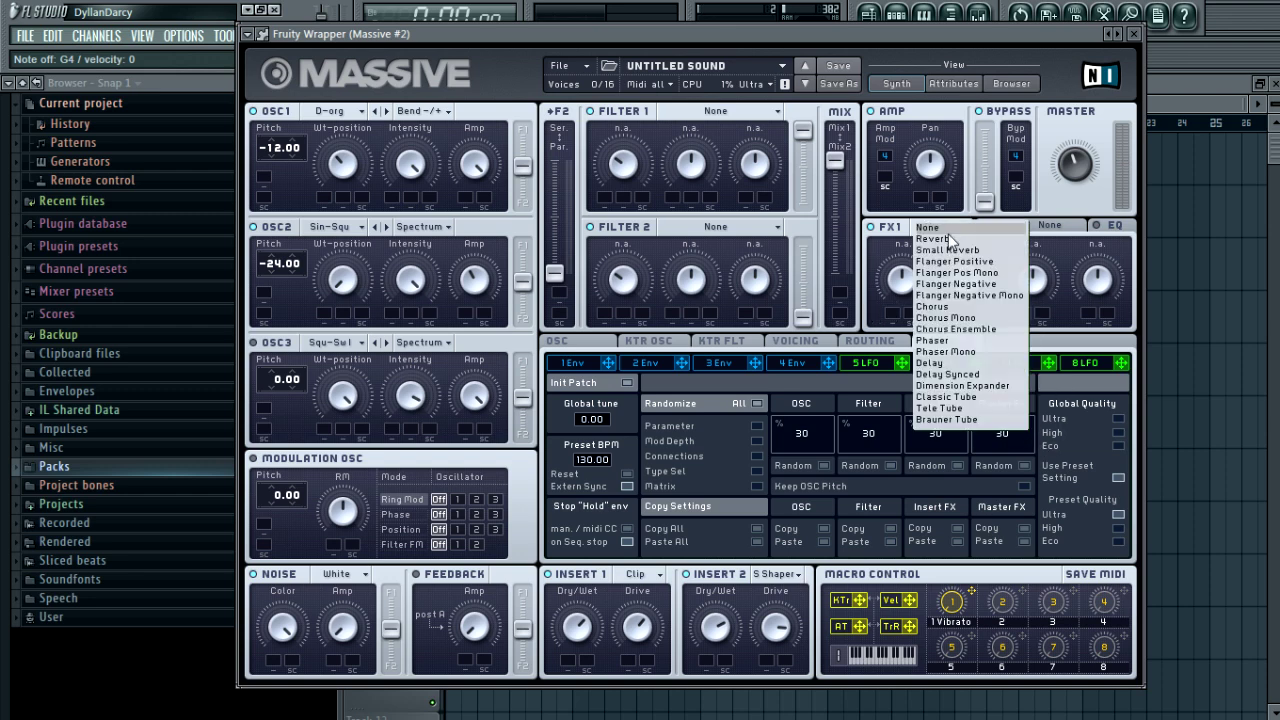
left_click(985, 397)
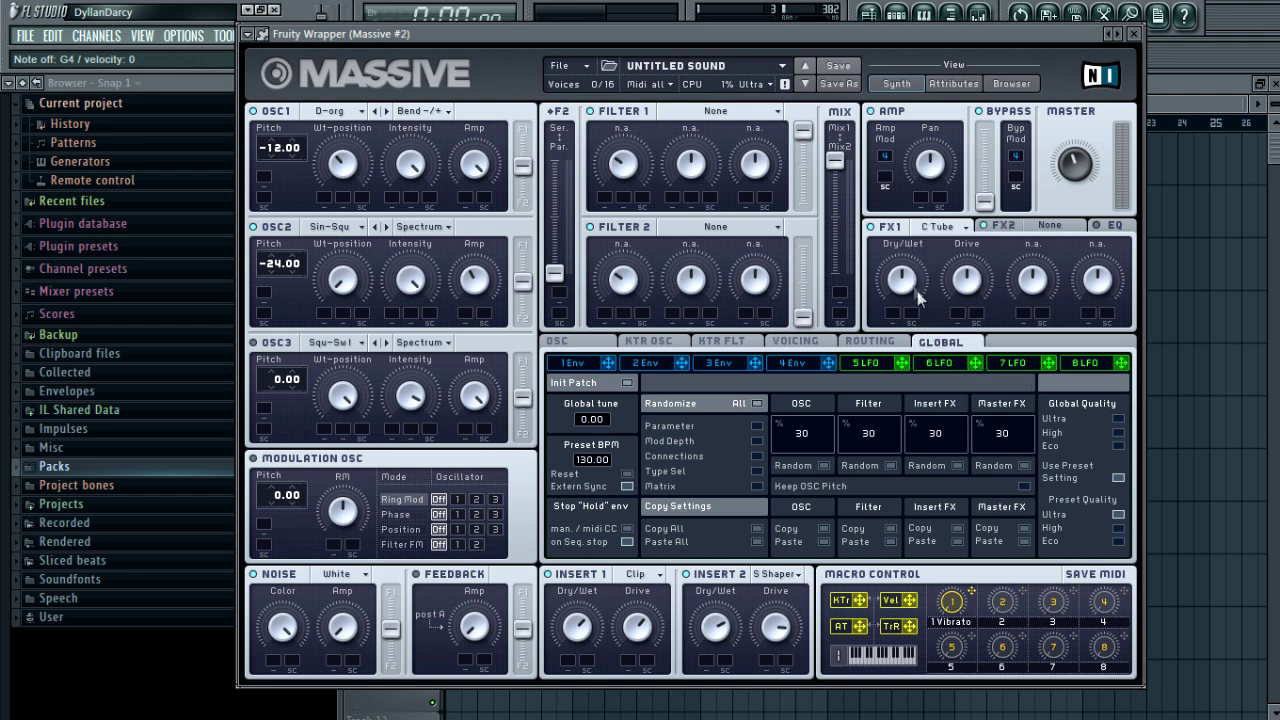
mouse_move(917, 291)
left_mouse_down()
mouse_move(936, 247)
mouse_move(928, 272)
left_mouse_up()
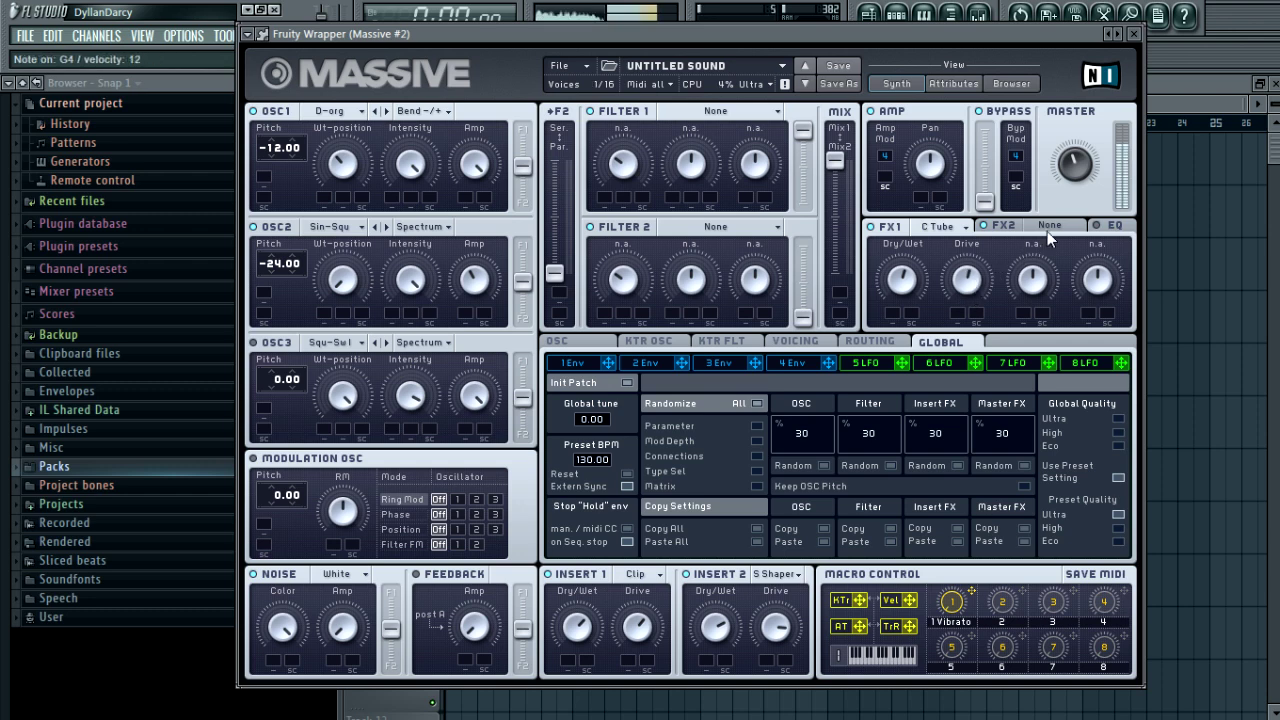
Load a Dimension Expander into FX2 and lower its dry/wet slightly
left_click(1015, 232)
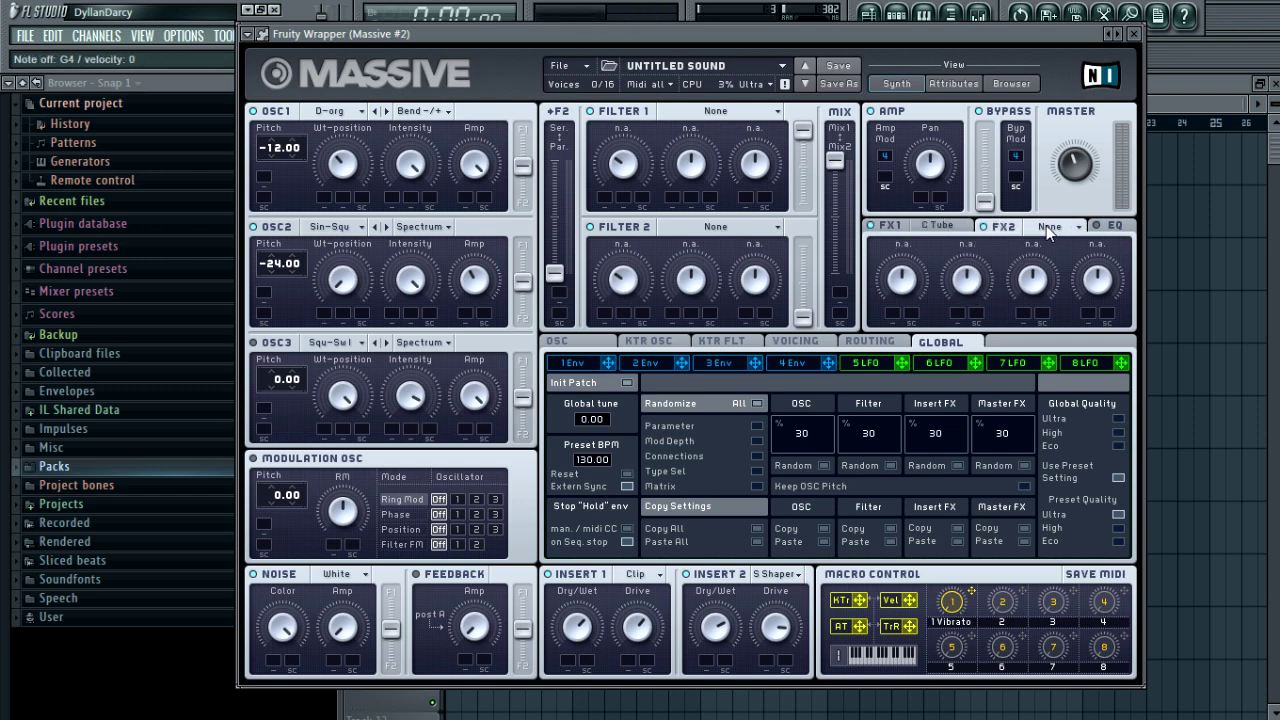
left_click(1050, 230)
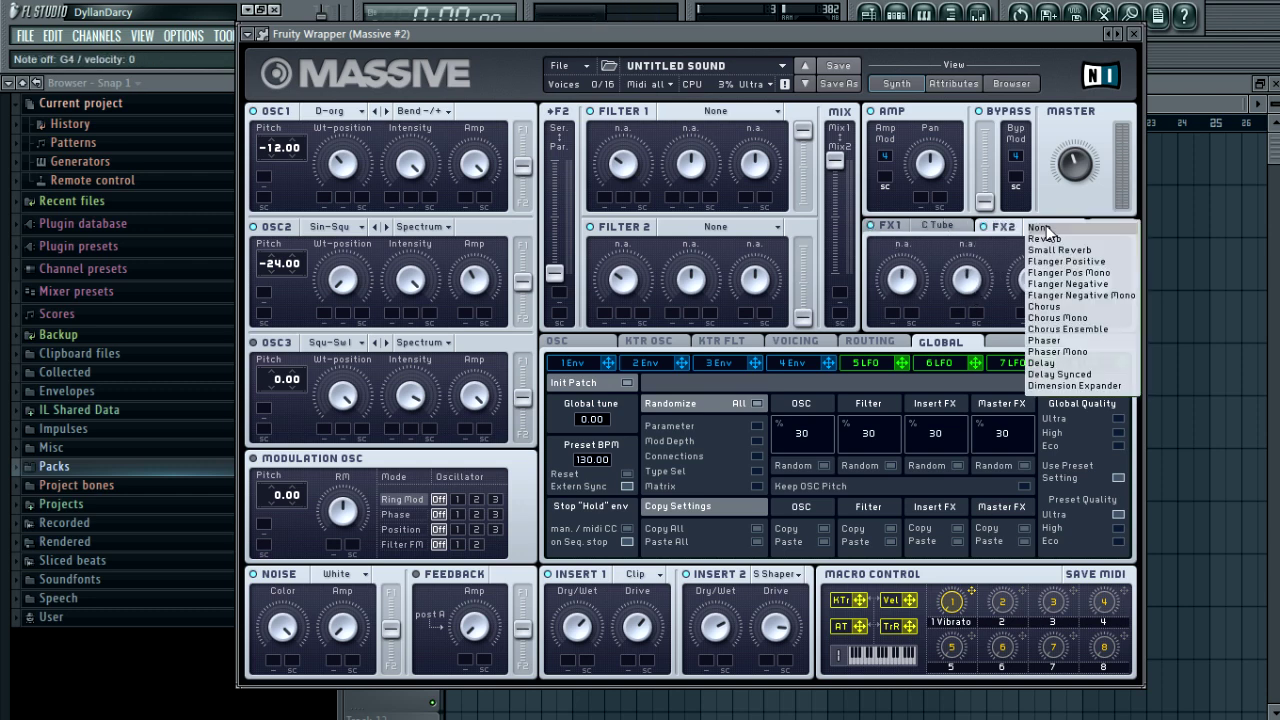
left_click(1072, 385)
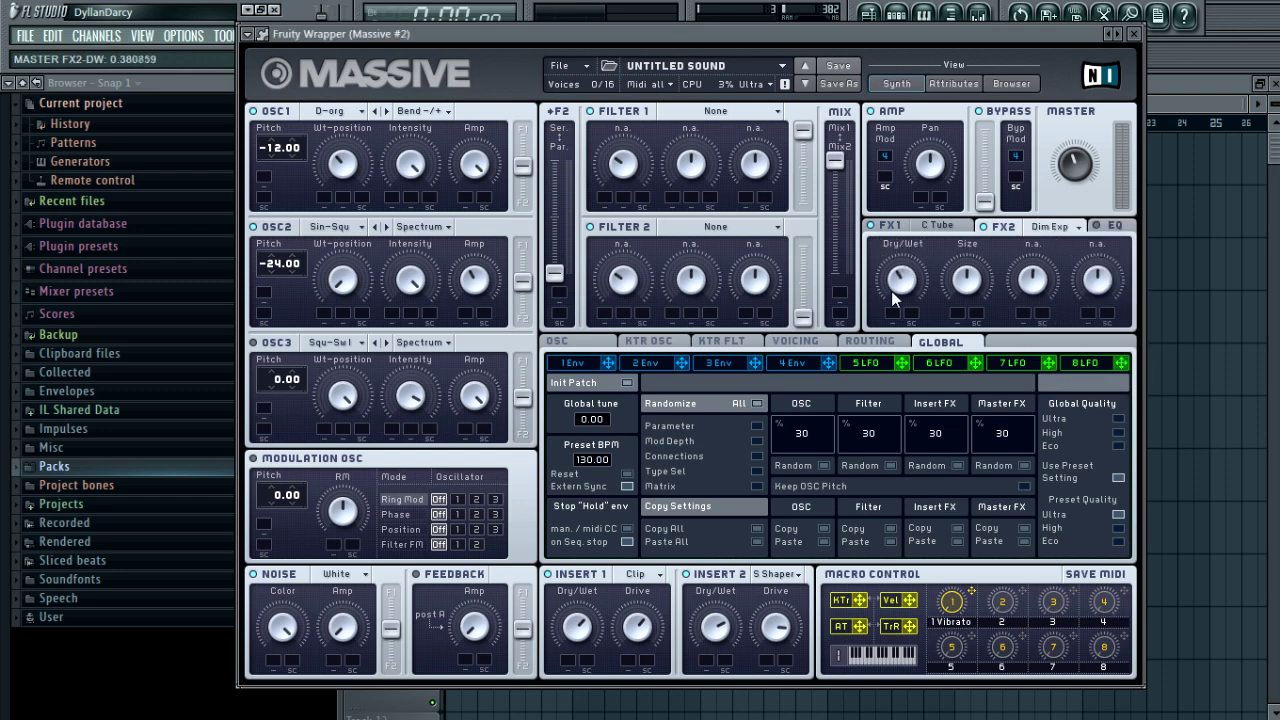
scroll(898, 291, "down", 2)
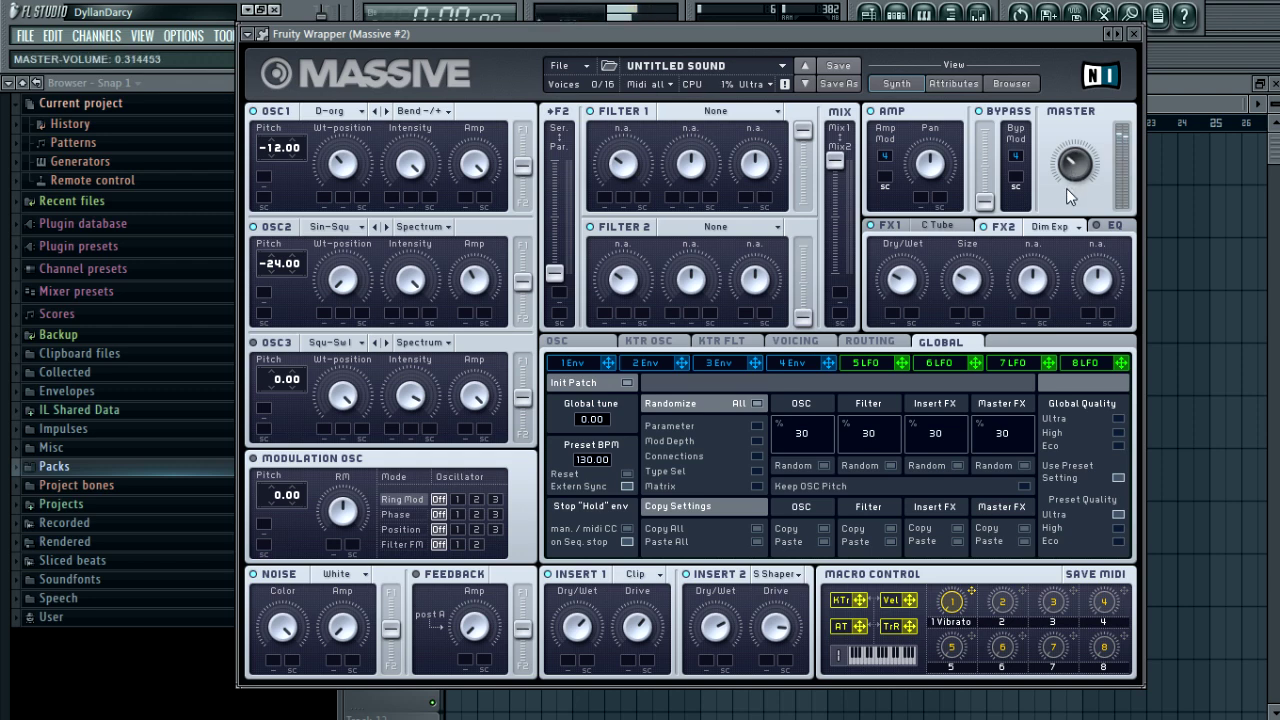
Boost the EQ low shelf and peak frequency, and set Filter 1 to Lowpass 4
left_click(1107, 229)
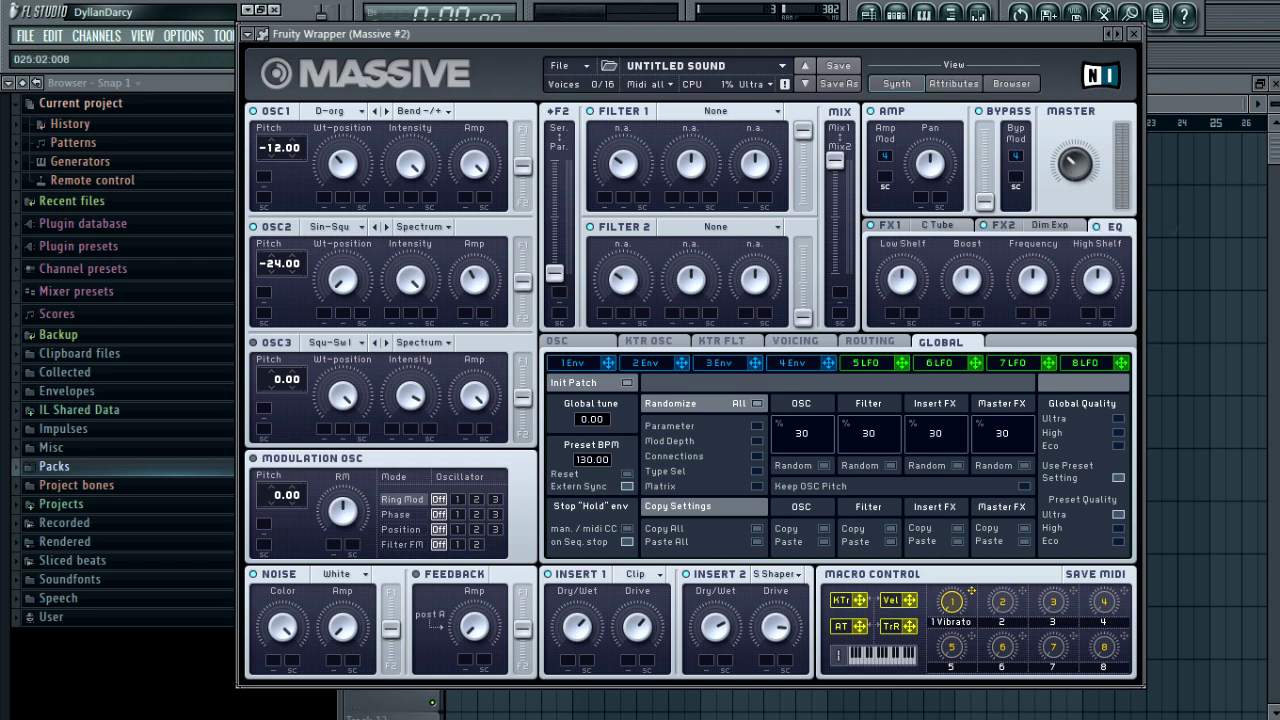
left_click_drag(921, 295, 985, 249)
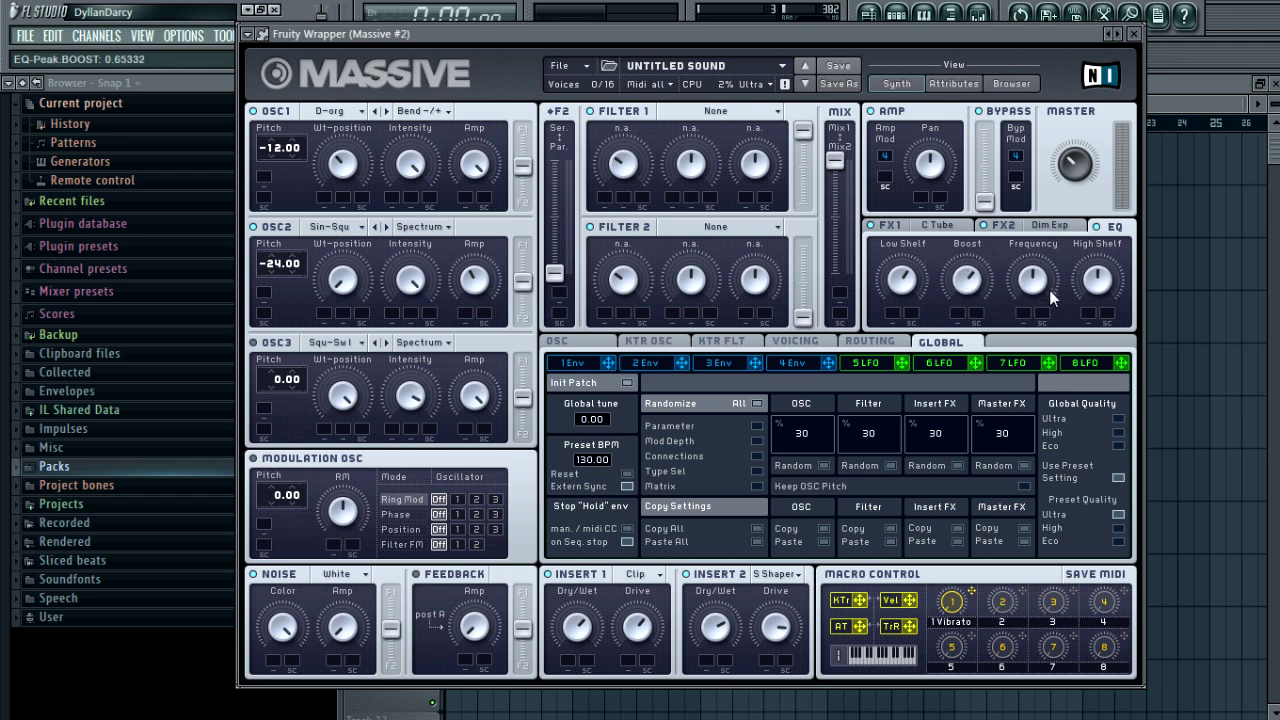
left_click_drag(1040, 300, 1084, 298)
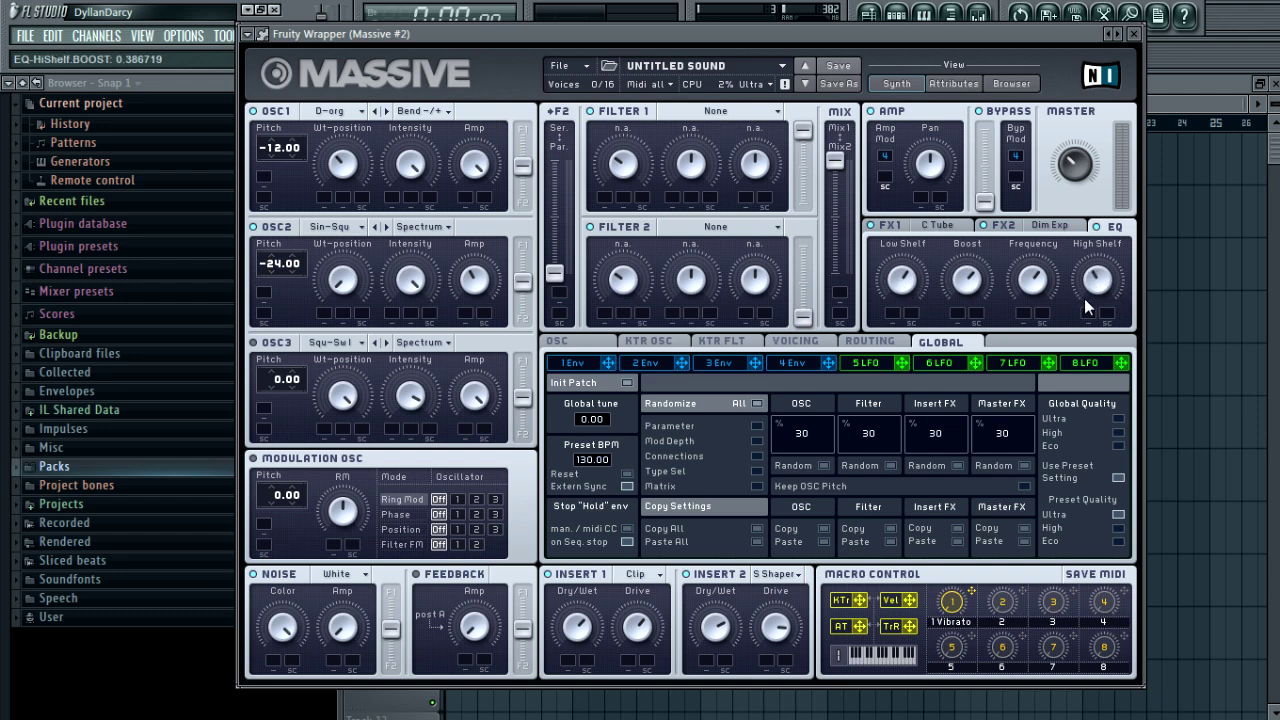
left_click(728, 112)
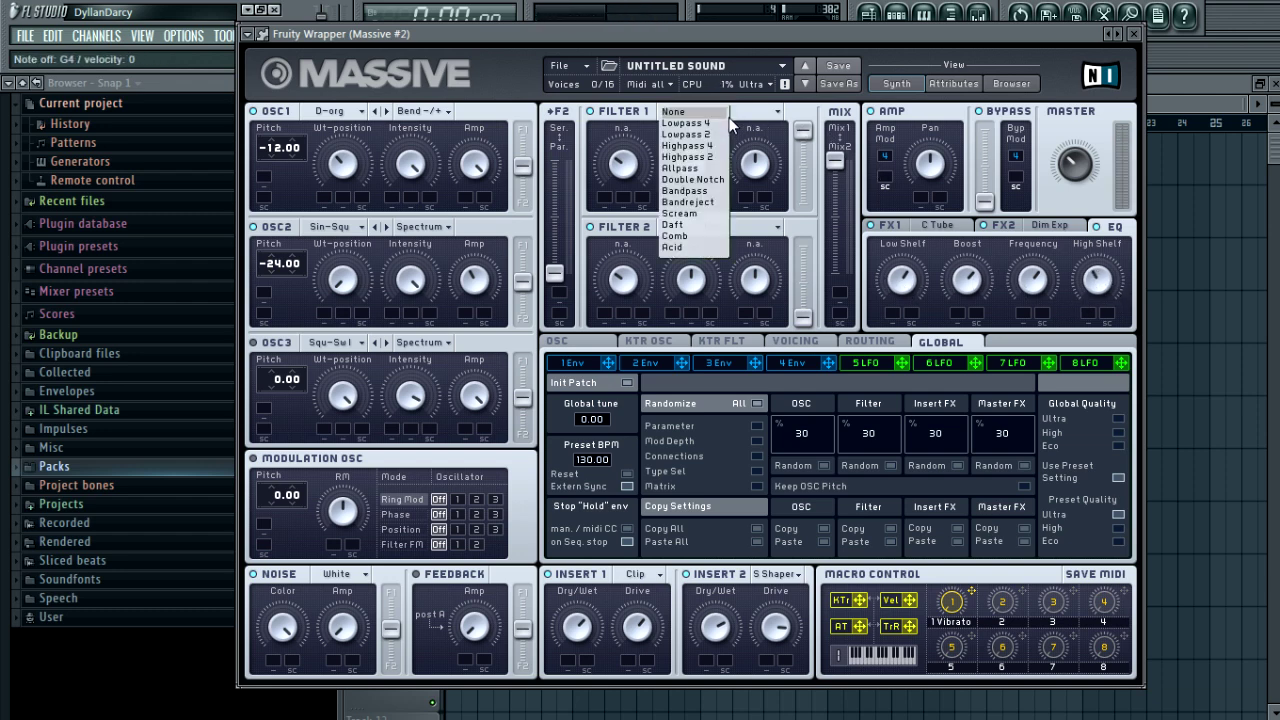
left_click(700, 122)
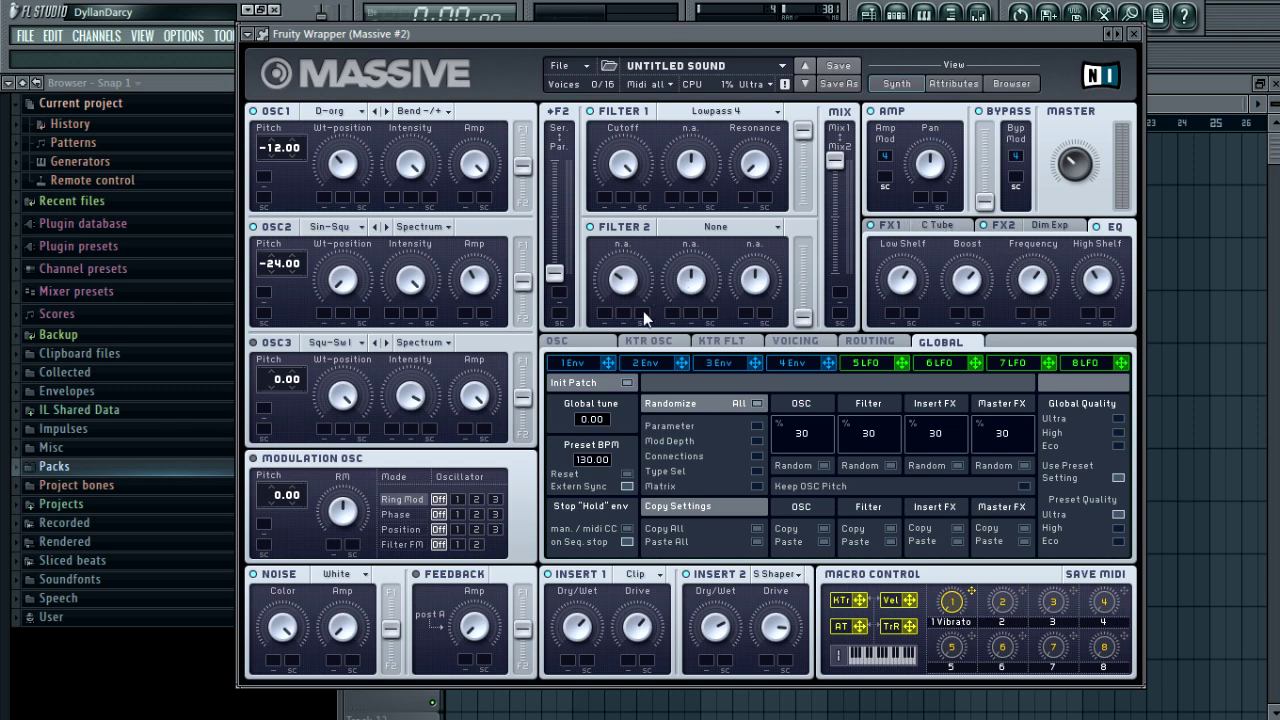
Enable Restart via Gate, shorten the Vibrato envelope decay, and show the Routing page
left_click(589, 345)
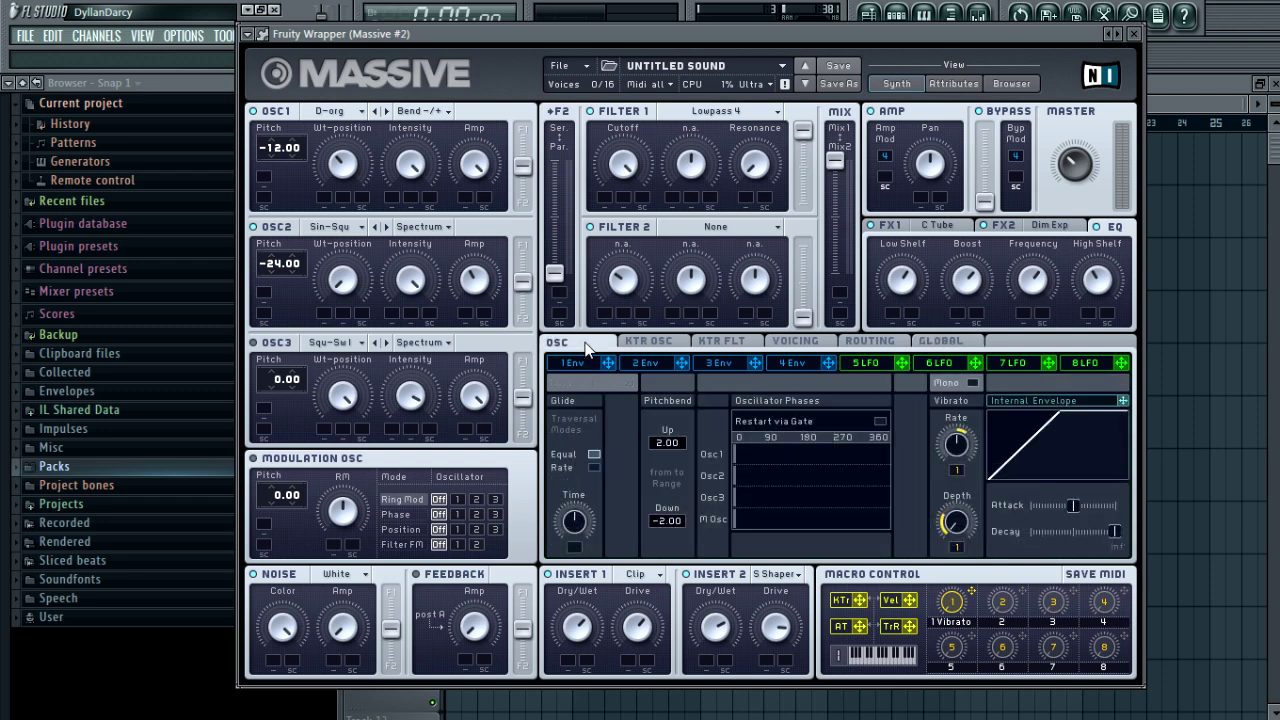
left_click(881, 421)
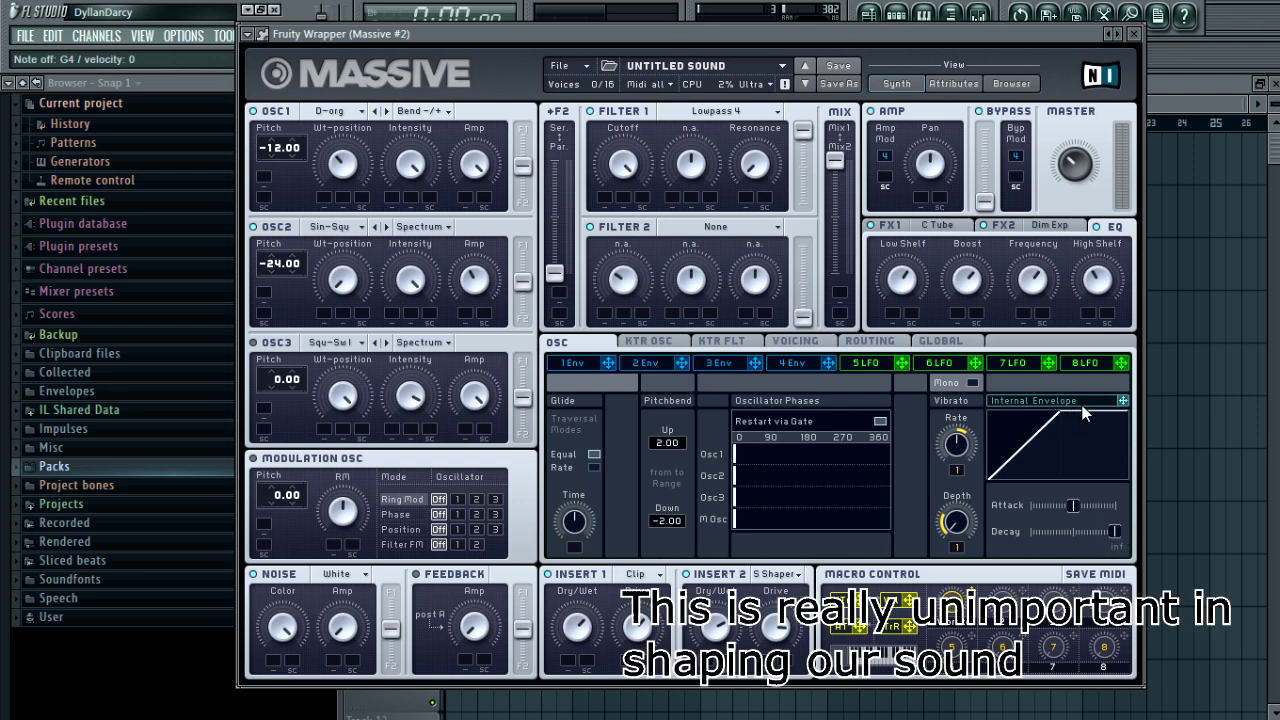
mouse_move(1095, 520)
left_mouse_down()
mouse_move(1100, 537)
mouse_move(1079, 528)
mouse_move(1077, 508)
mouse_move(1094, 528)
left_mouse_up()
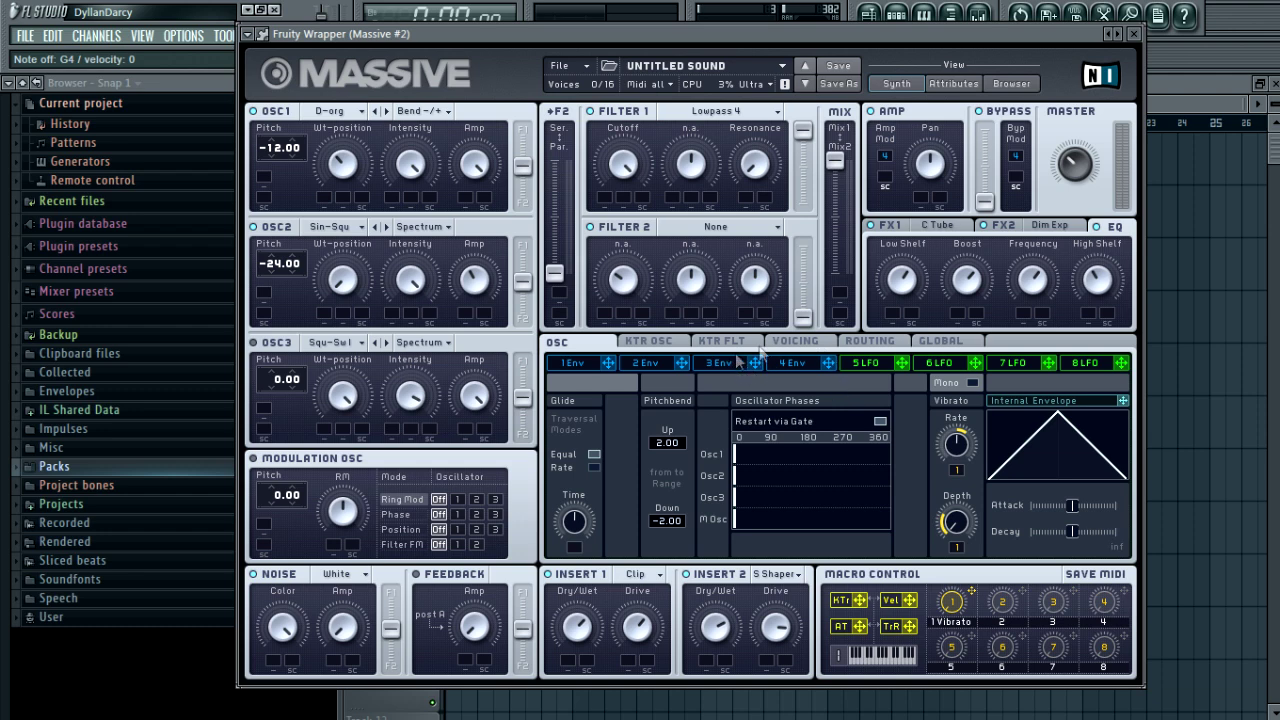
left_click(877, 341)
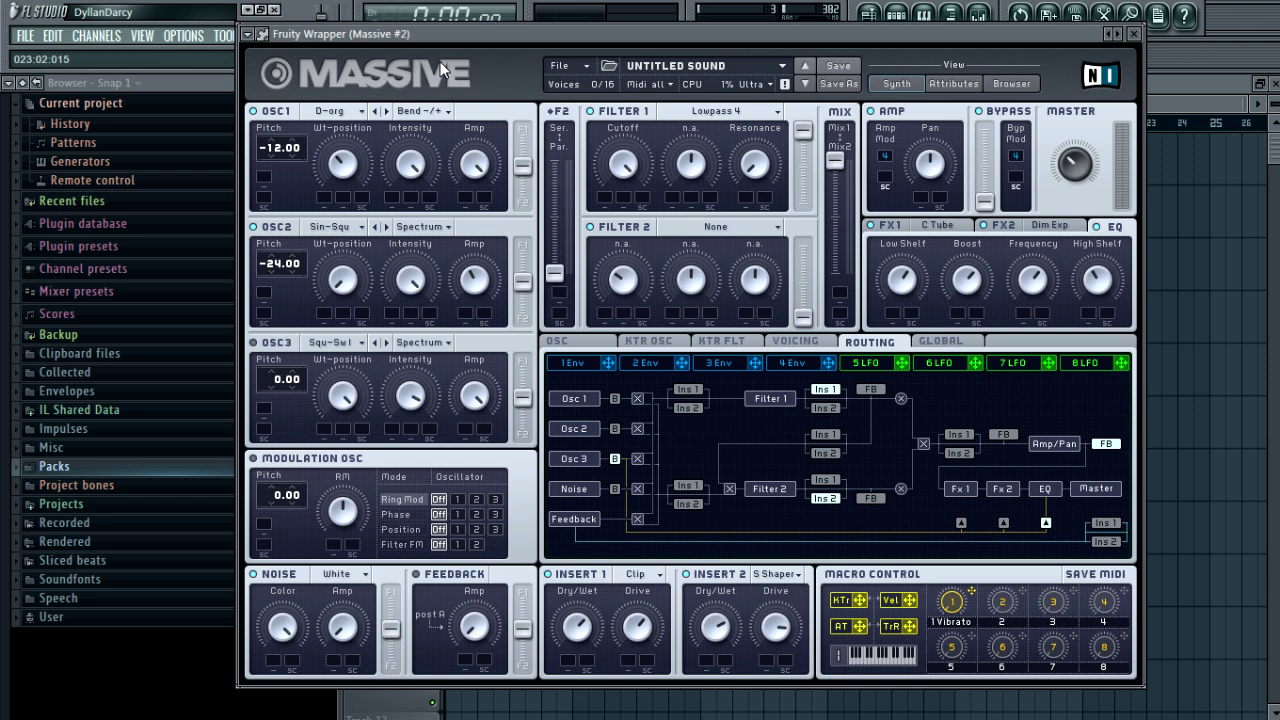
Route Osc 1 through B instead of Osc 3 and take feedback from the first tap point
left_click(615, 399)
left_click(816, 409)
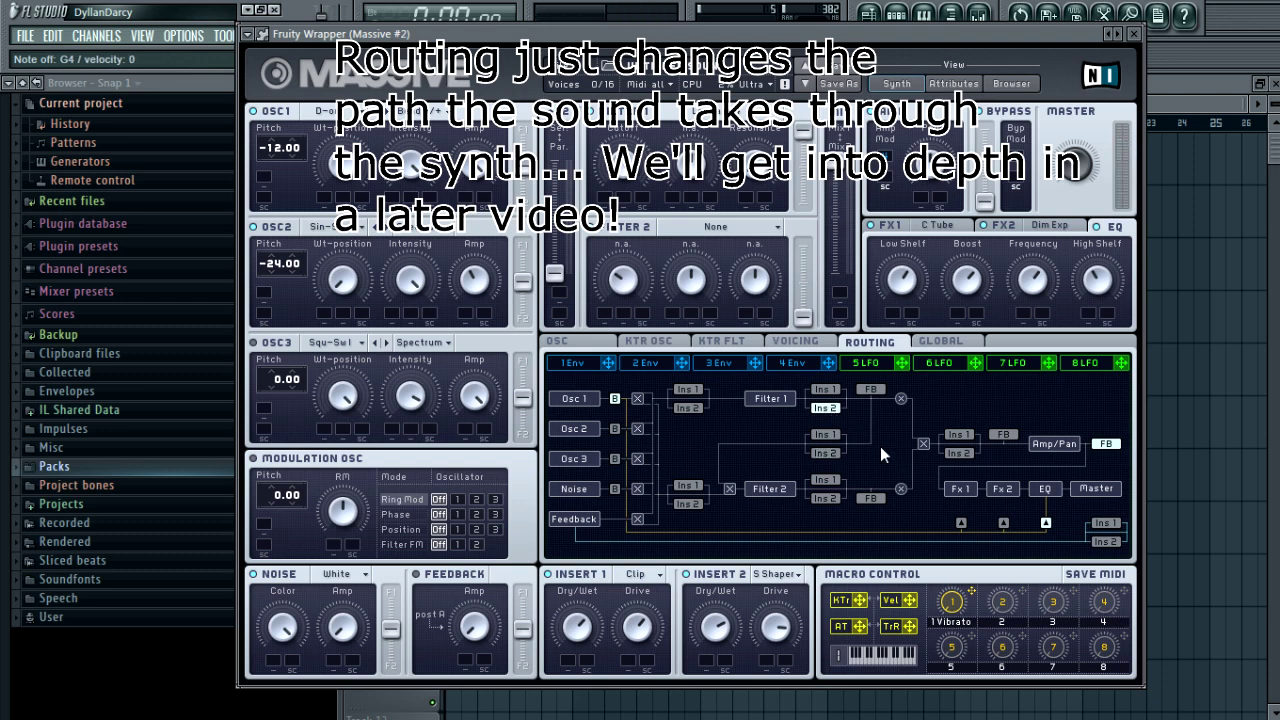
left_click(961, 524)
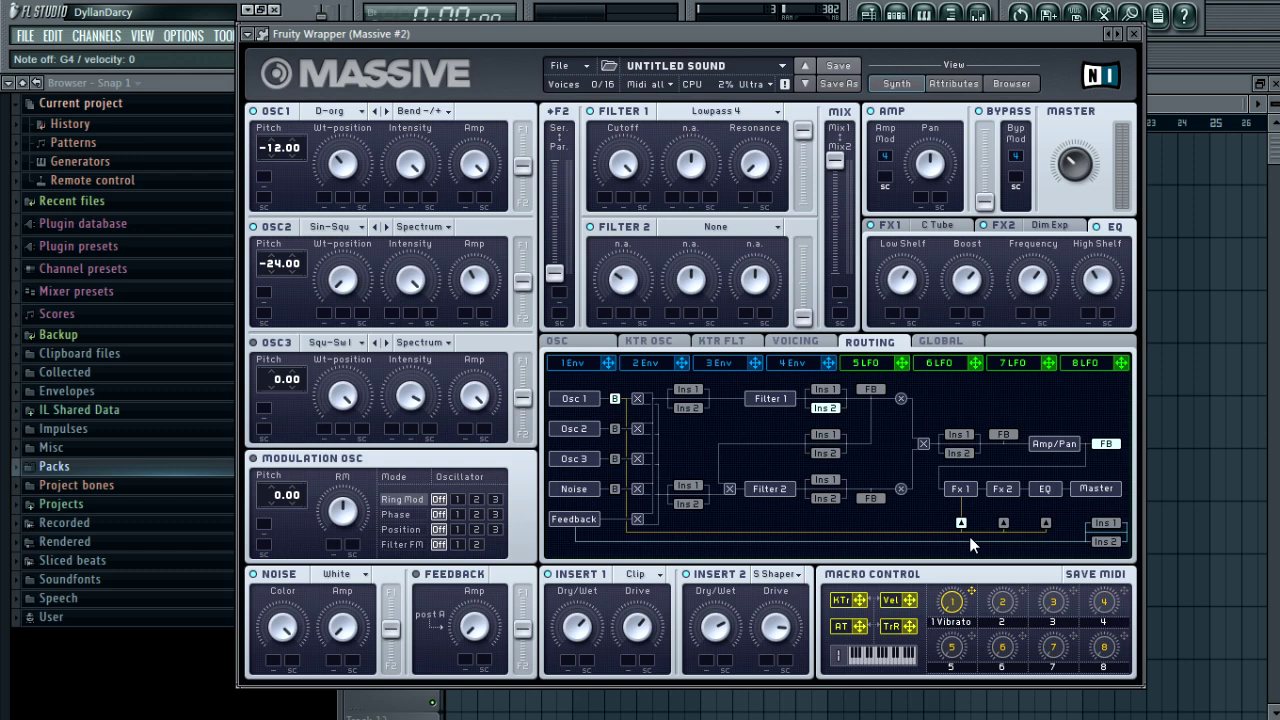
left_click(1106, 443)
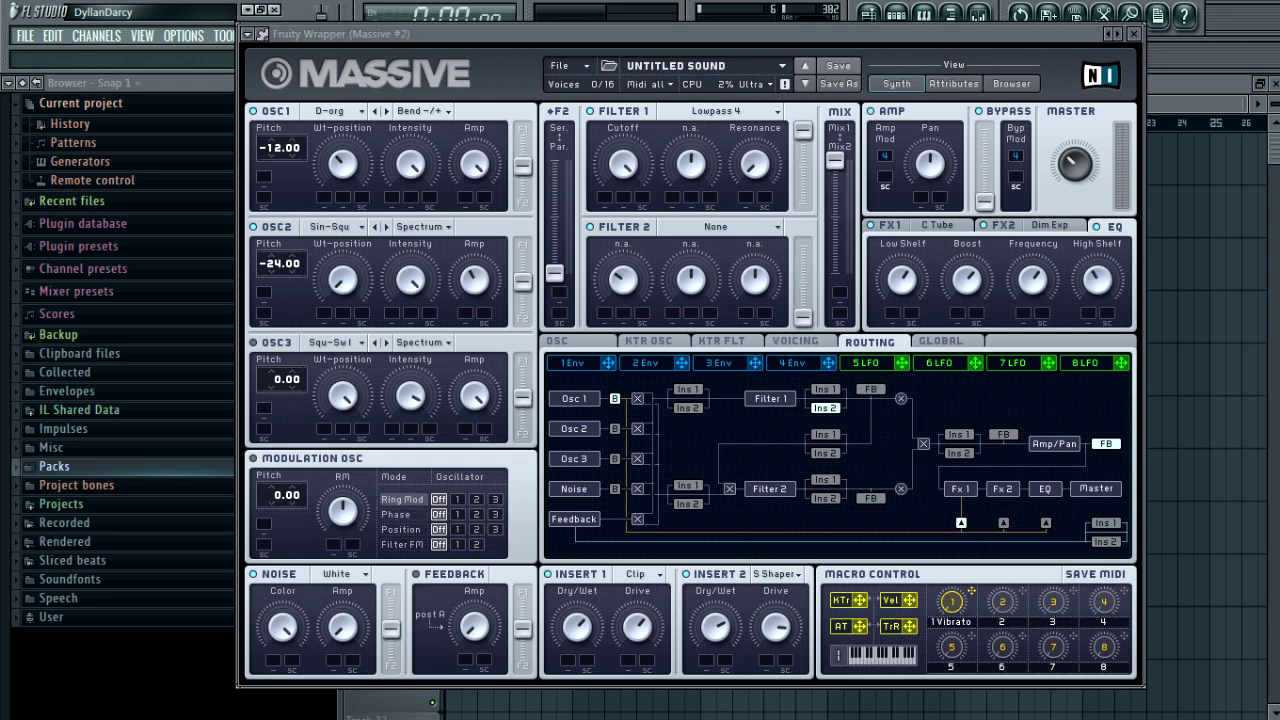
left_click_drag(905, 24, 1009, 22)
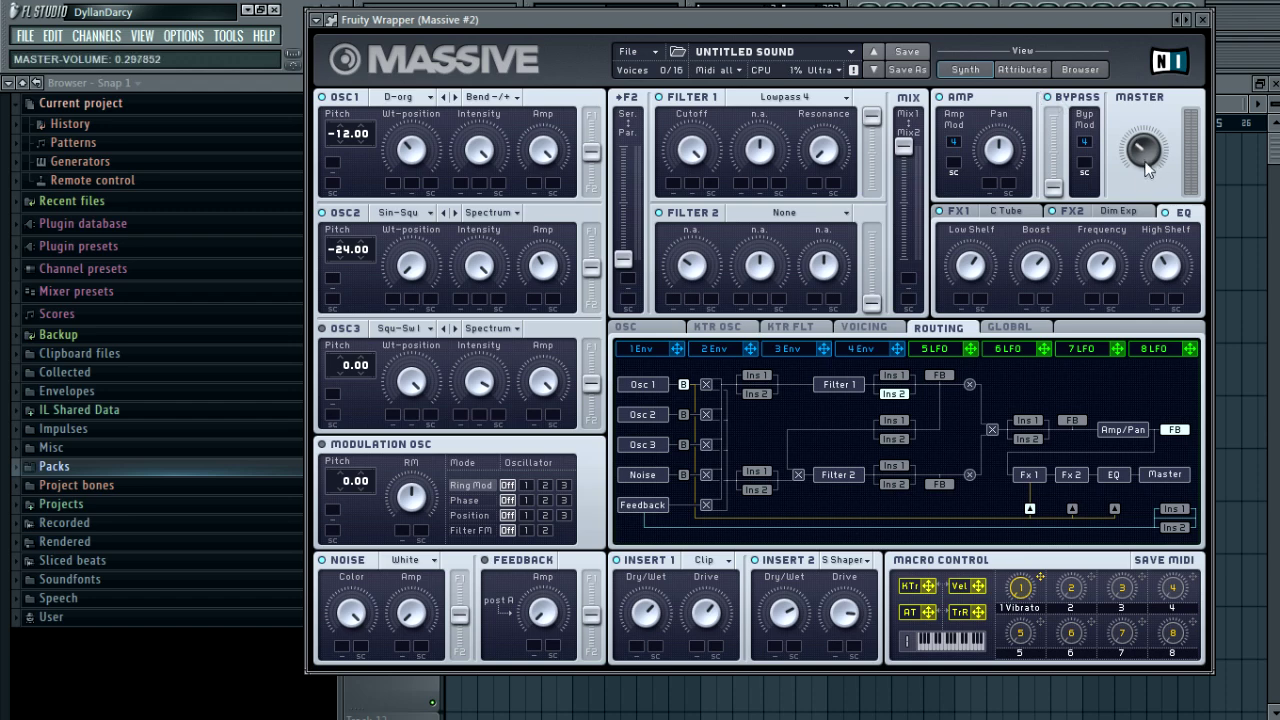
left_click_drag(884, 27, 848, 63)
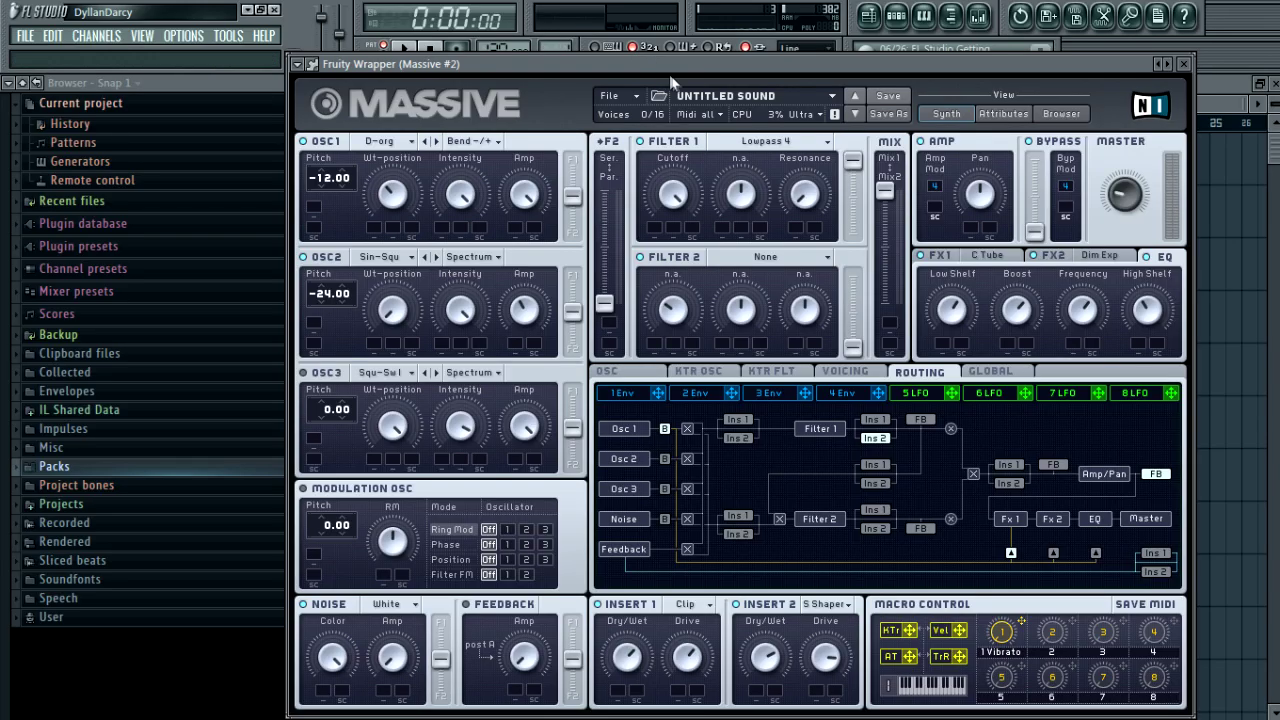
mouse_move(671, 67)
left_mouse_down()
mouse_move(706, 294)
mouse_move(685, 14)
mouse_move(686, 57)
left_mouse_up()
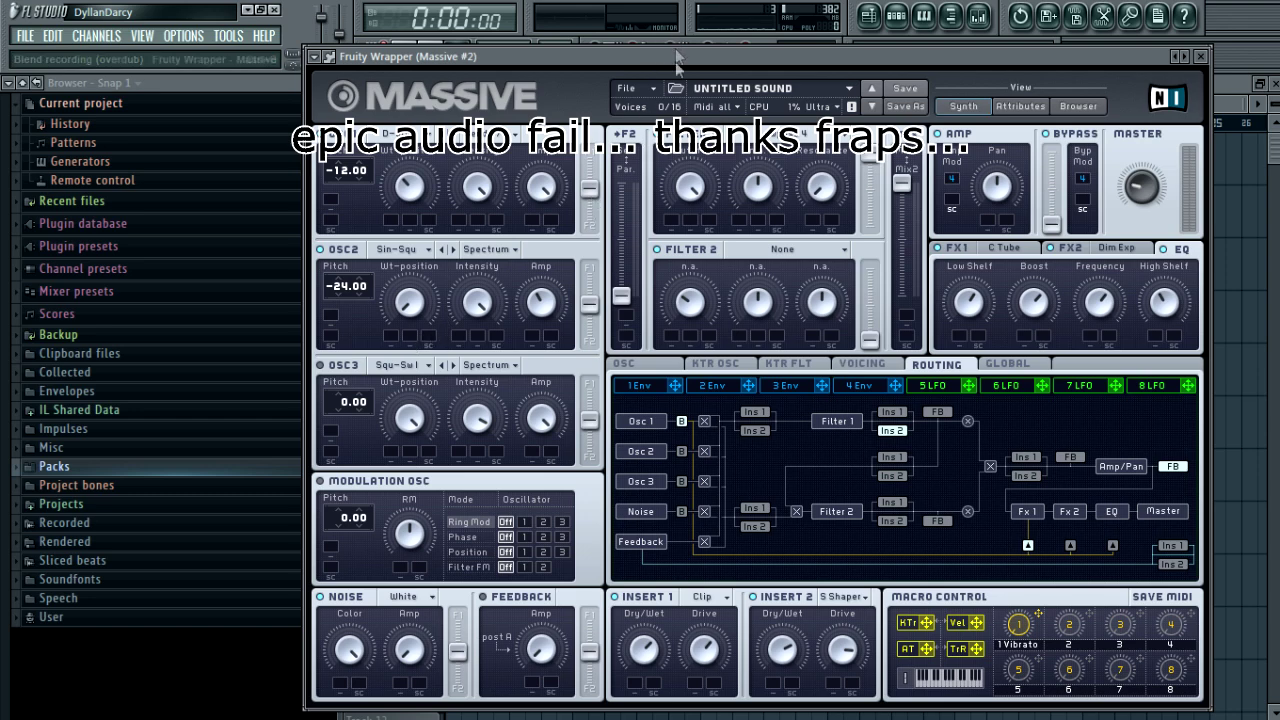
left_click_drag(668, 63, 659, 44)
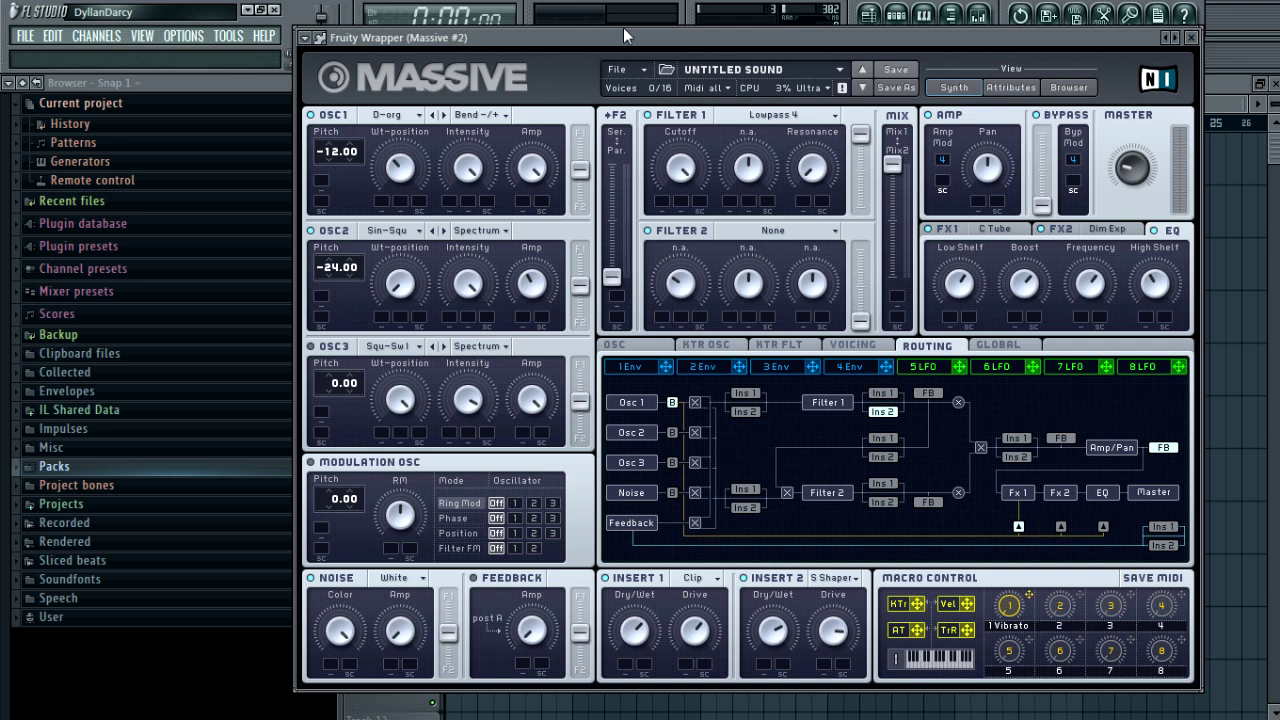
left_click_drag(607, 34, 586, 35)
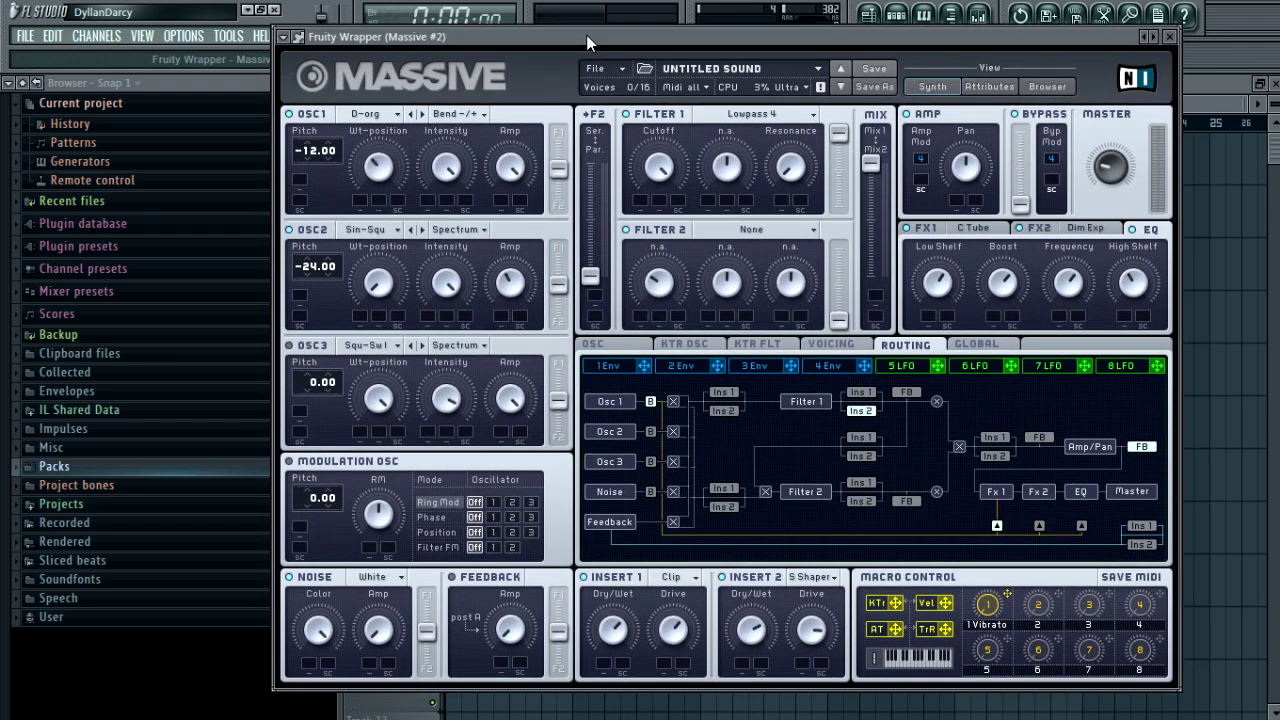